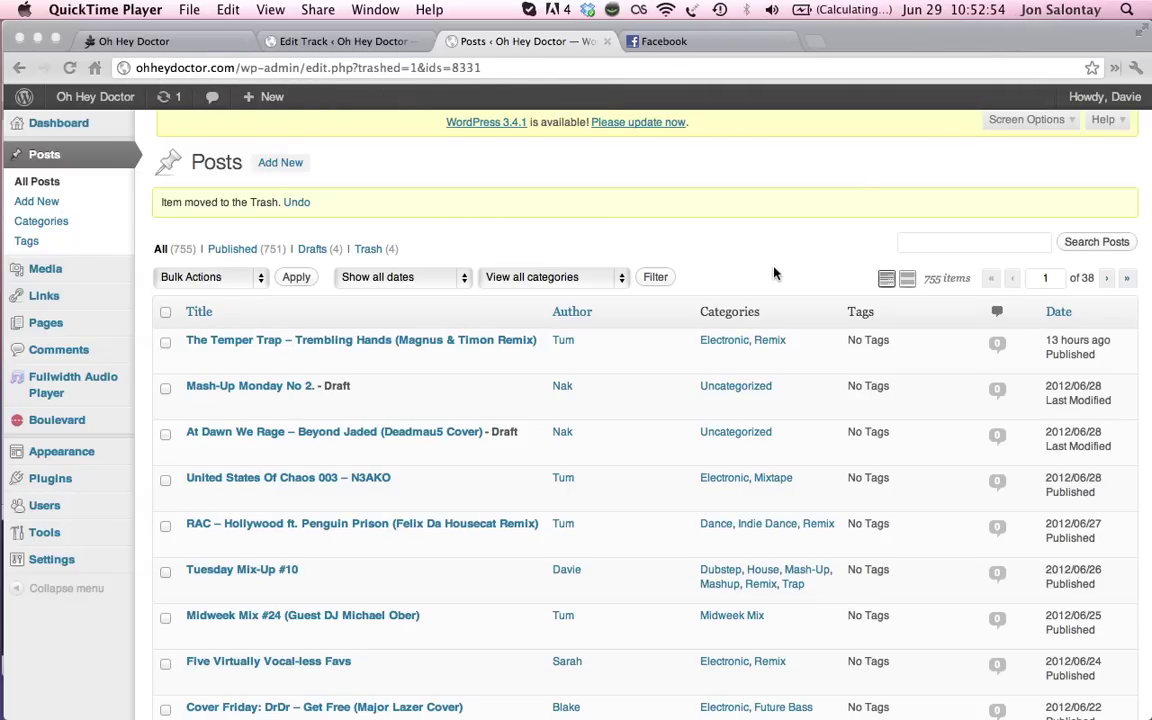
- Create a new post and title it "Sample Post - 1"
click(630, 226)
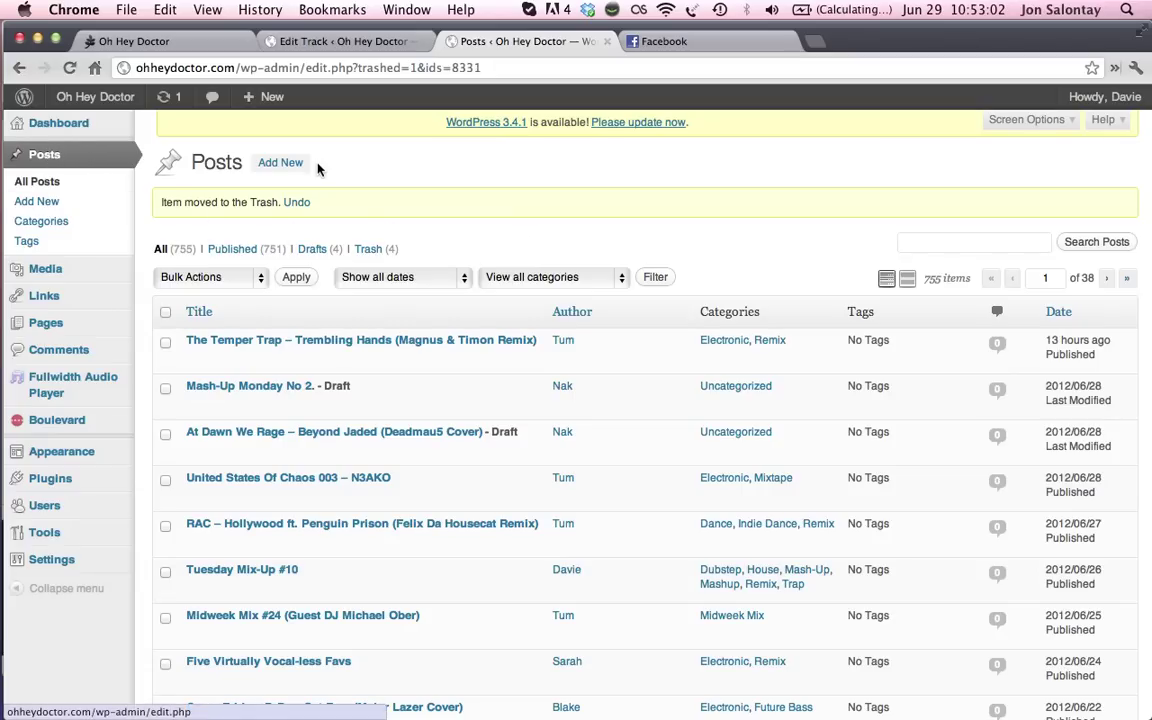
click(285, 167)
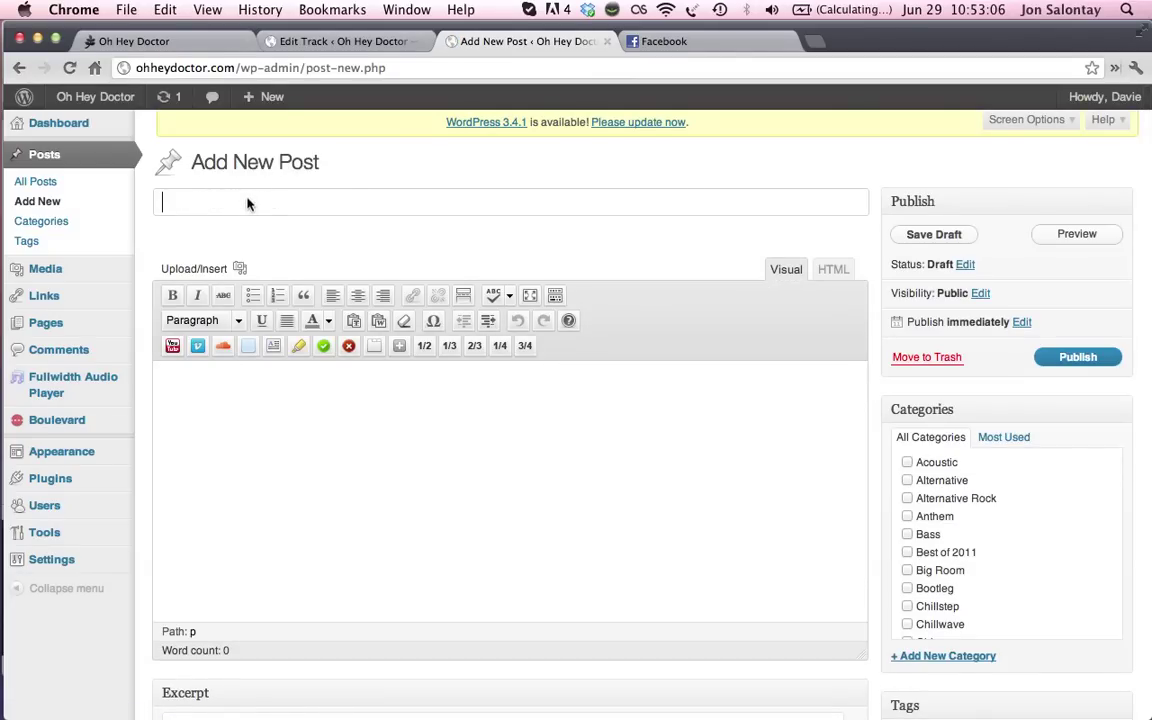
text(Sample Post )
text(- !)
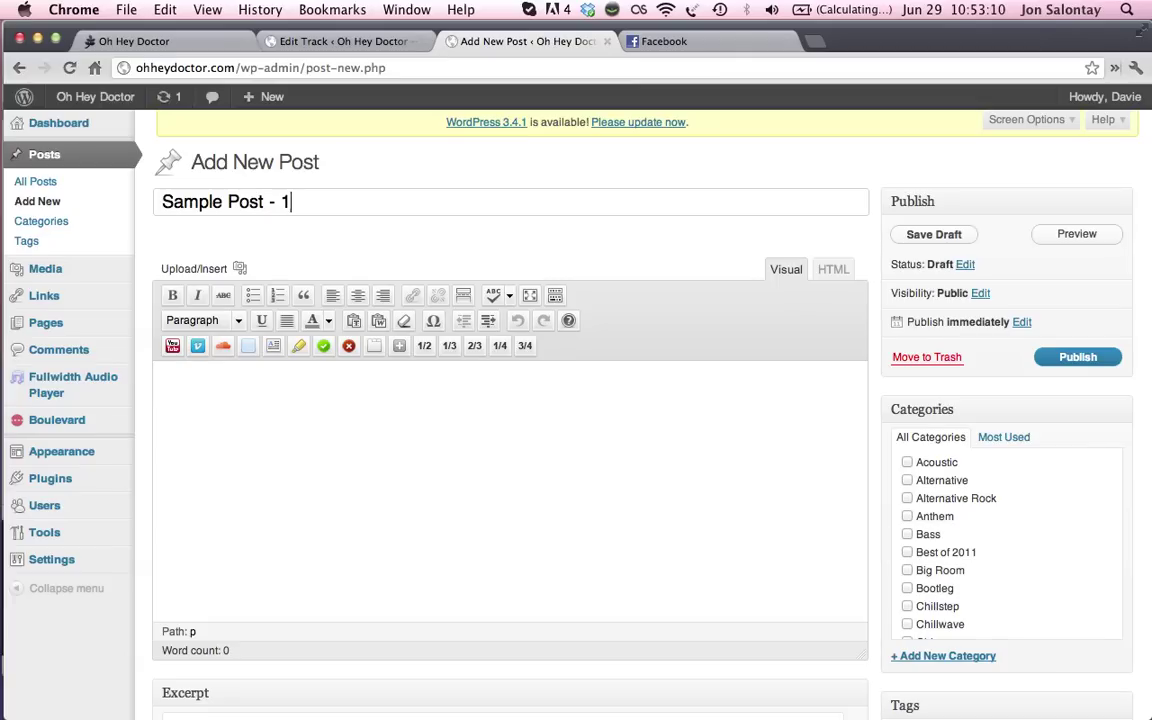
key(Tab)
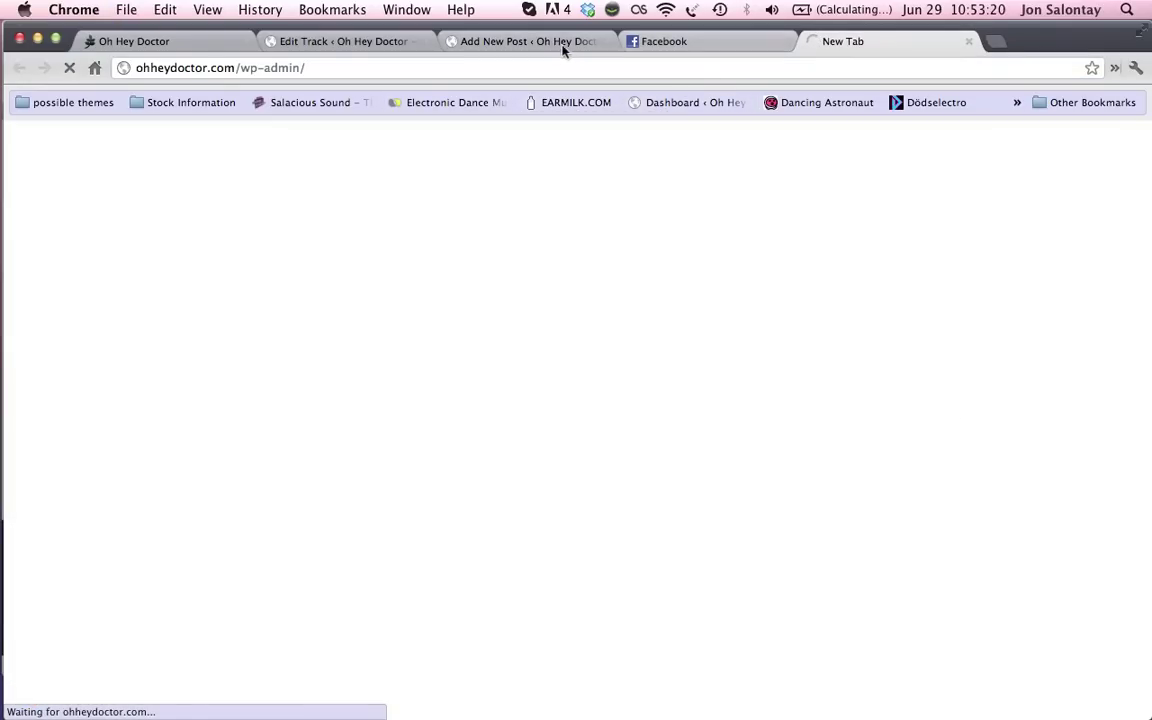
- In a separate browser tab with the dashboard, start a new track in the Fullwidth Audio Player
click(563, 44)
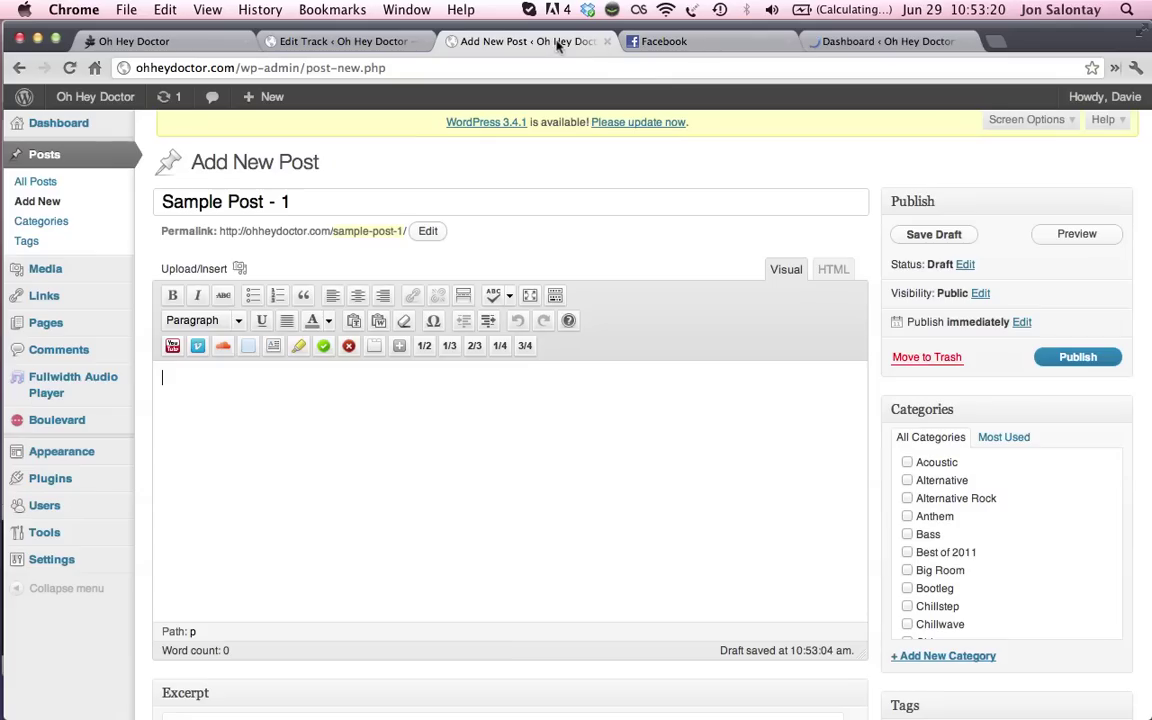
middle_click(714, 39)
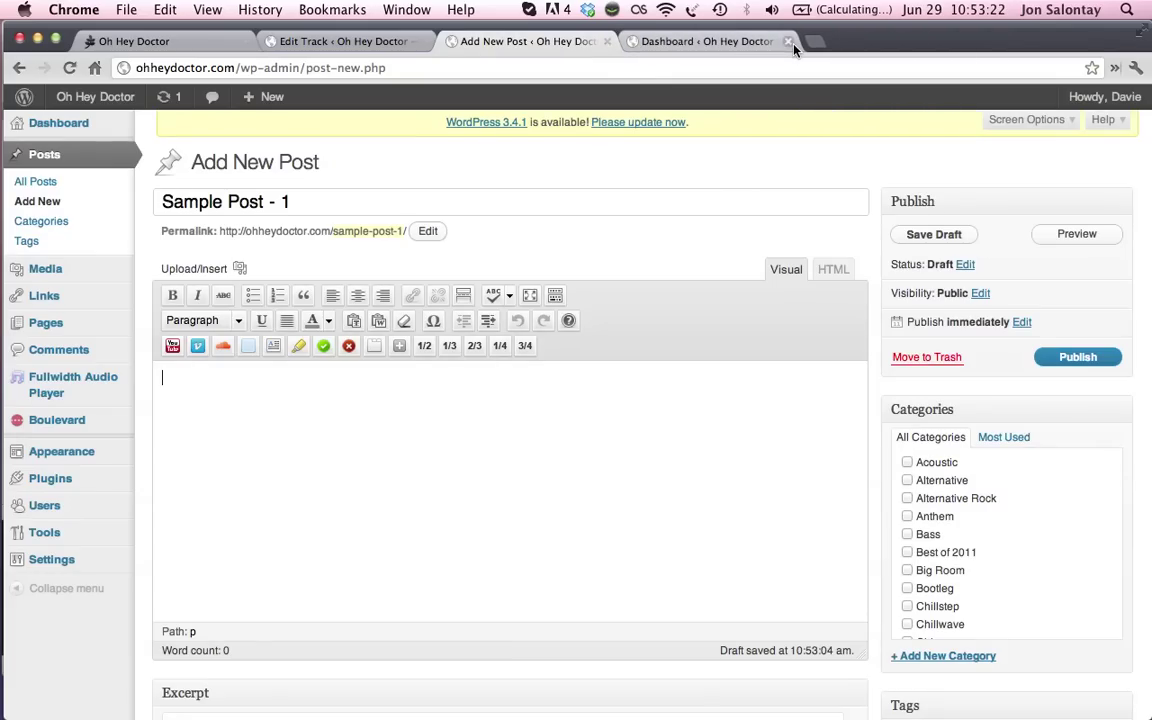
click(650, 40)
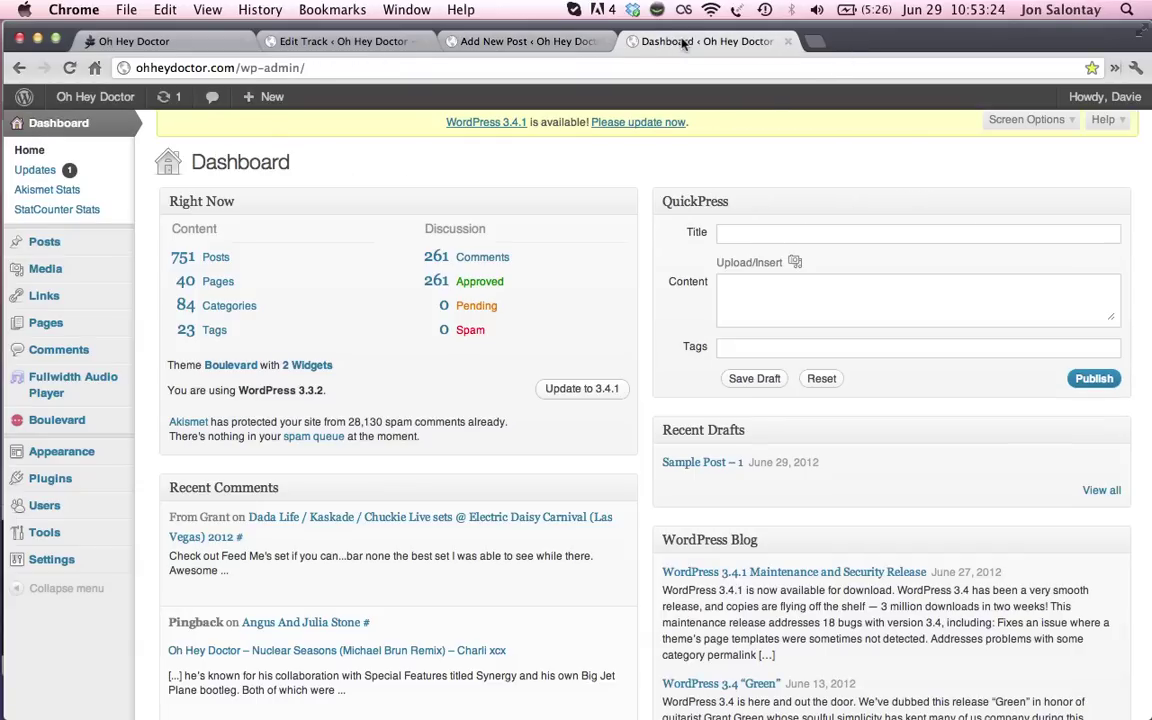
click(82, 392)
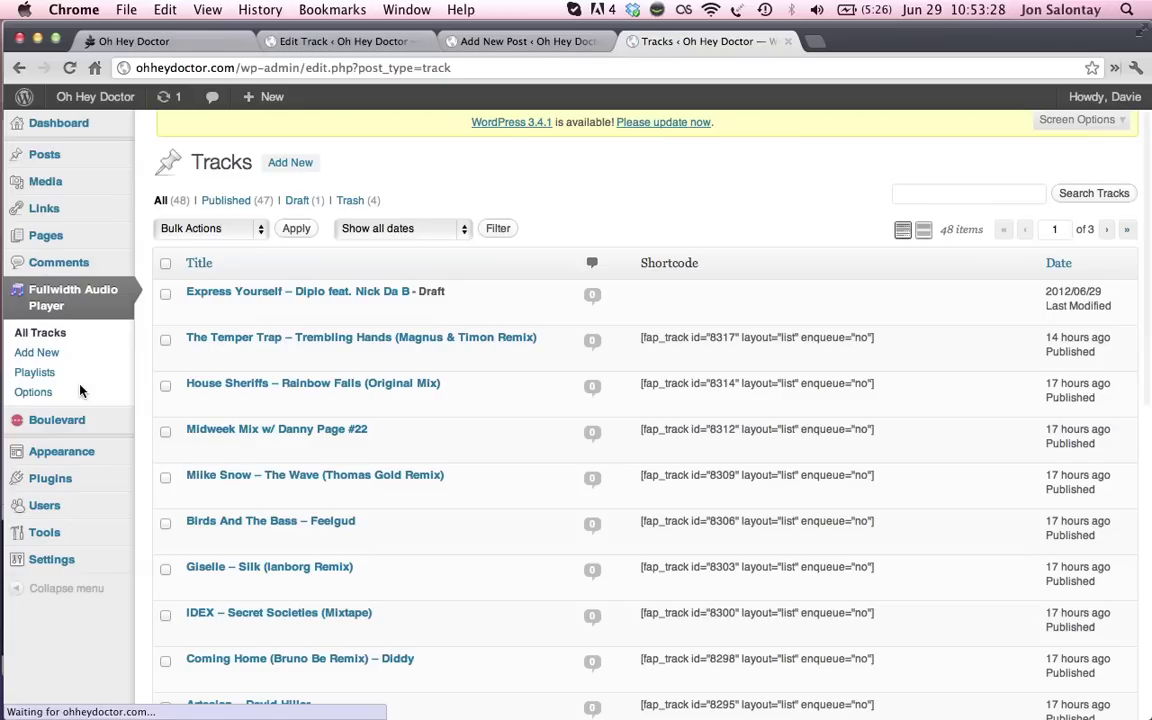
mouse_move(214, 331)
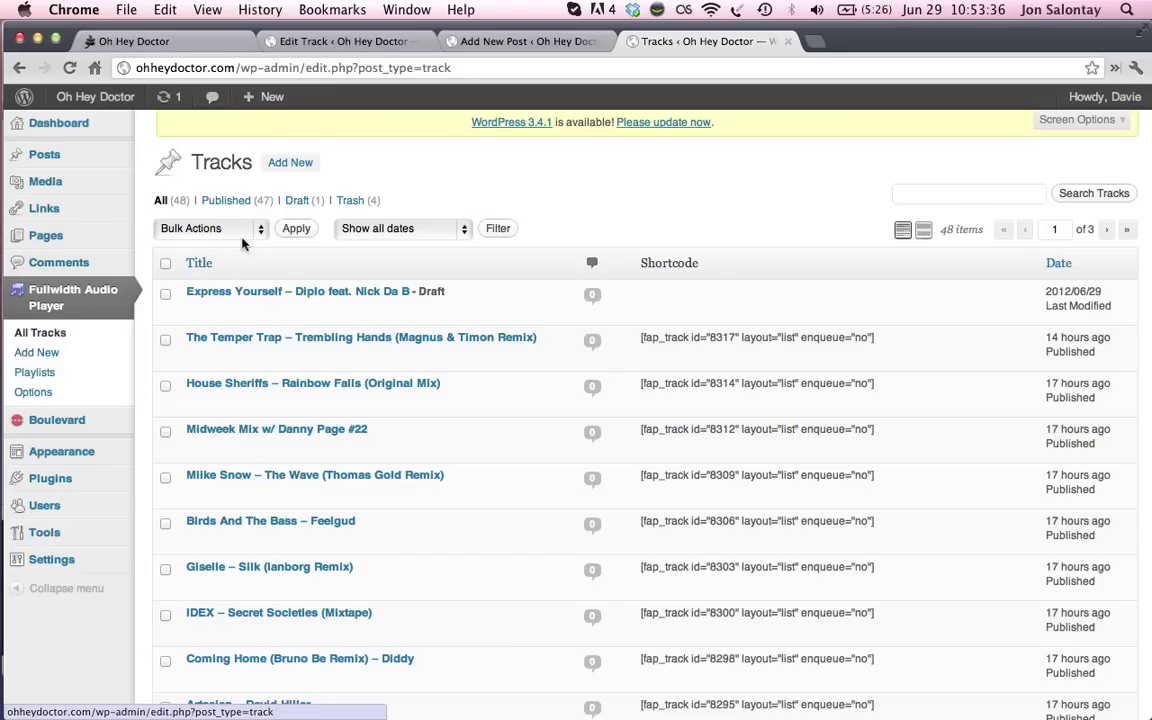
click(298, 166)
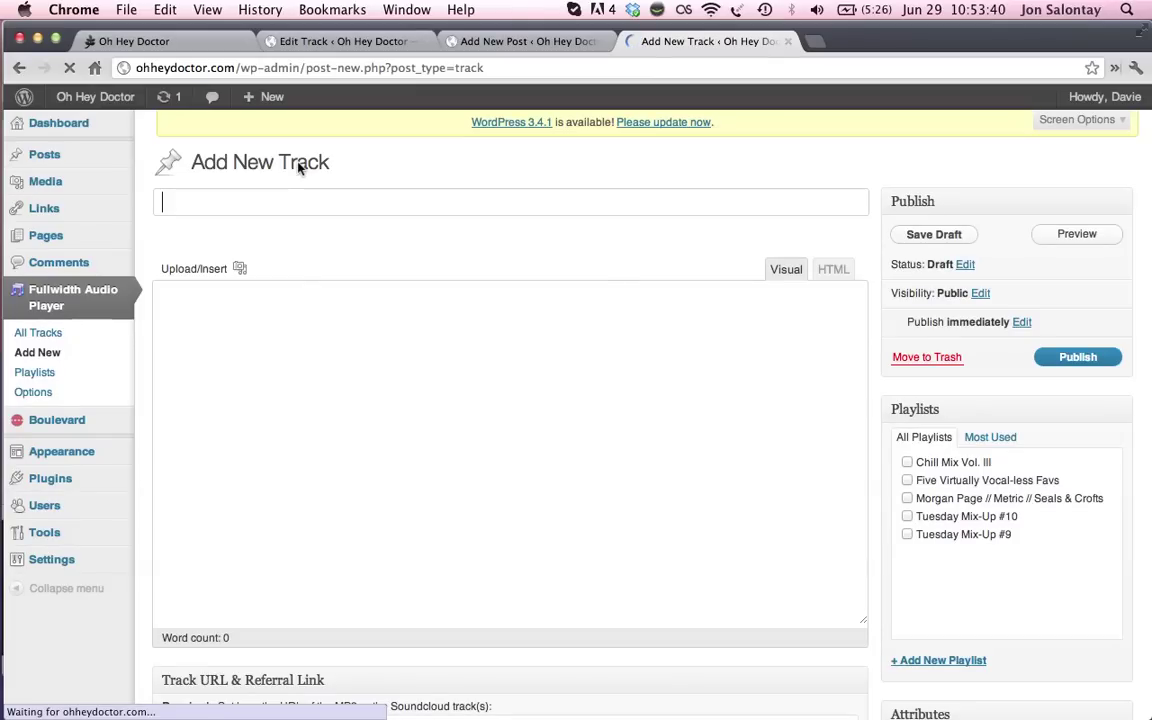
- Import all MP3 files from the server's Tuesday Mixup10 folder into the media library, attached to the new track
click(240, 272)
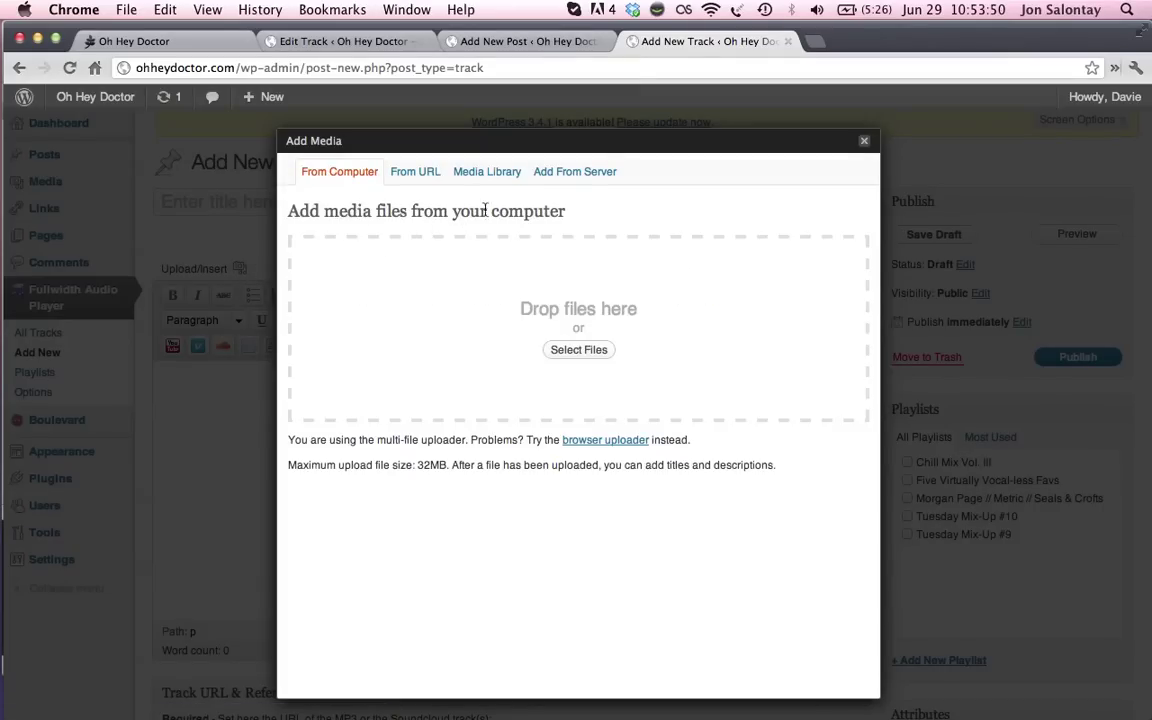
click(575, 182)
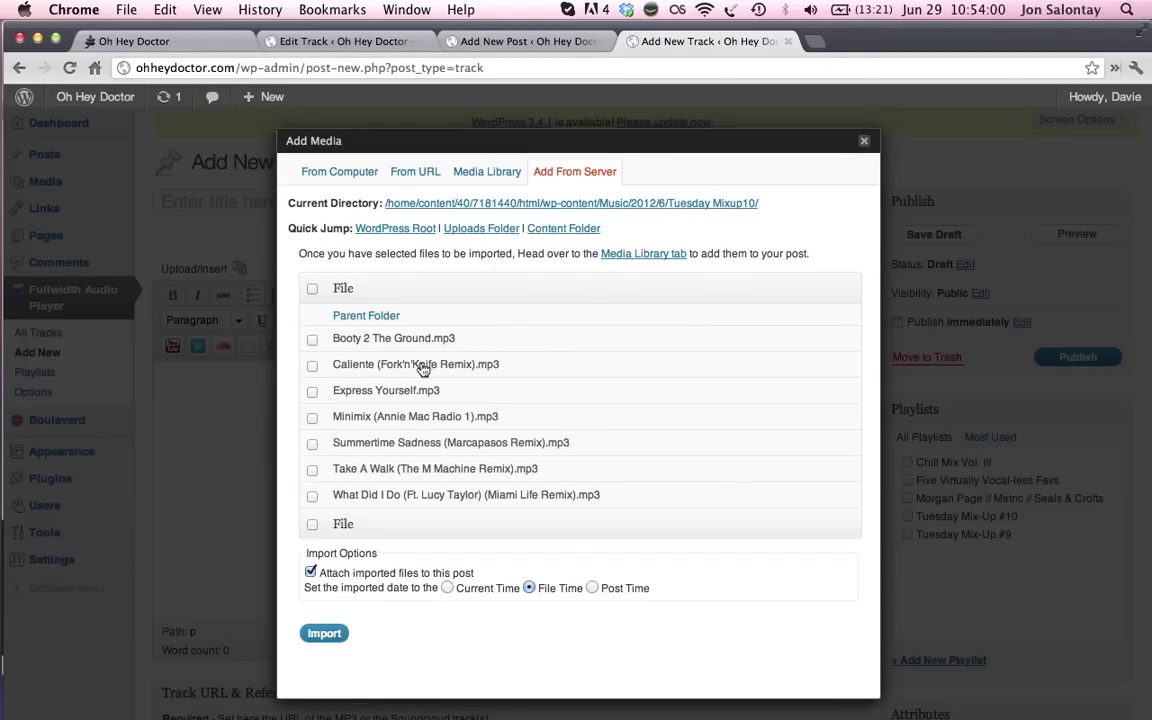
click(313, 289)
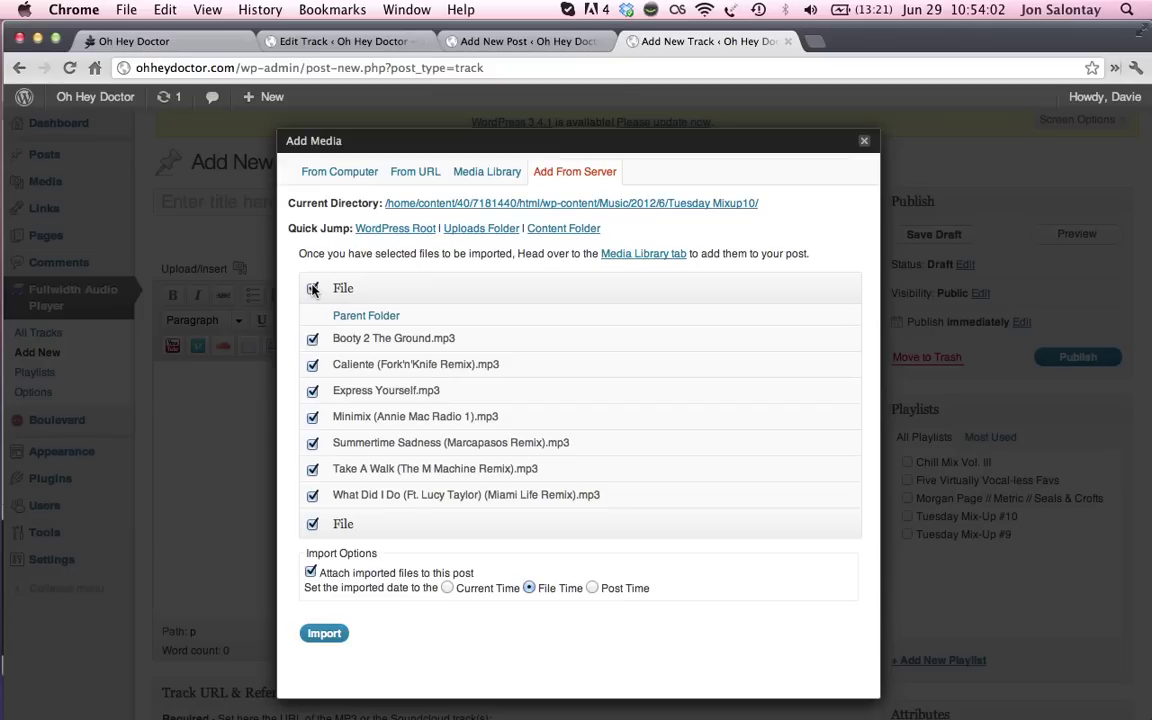
click(326, 634)
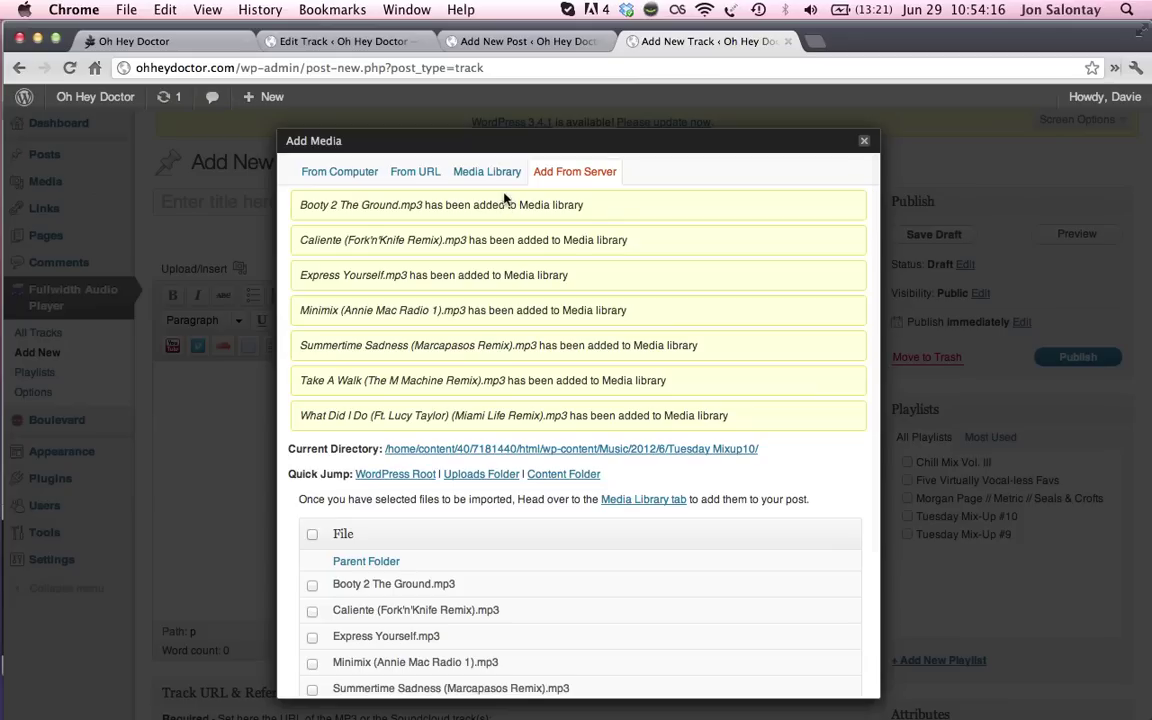
- Insert "What Did I Do (Ft. Lucy Taylor) (Miami Life Remix)" from the gallery into the track and use its title as the track title
click(490, 178)
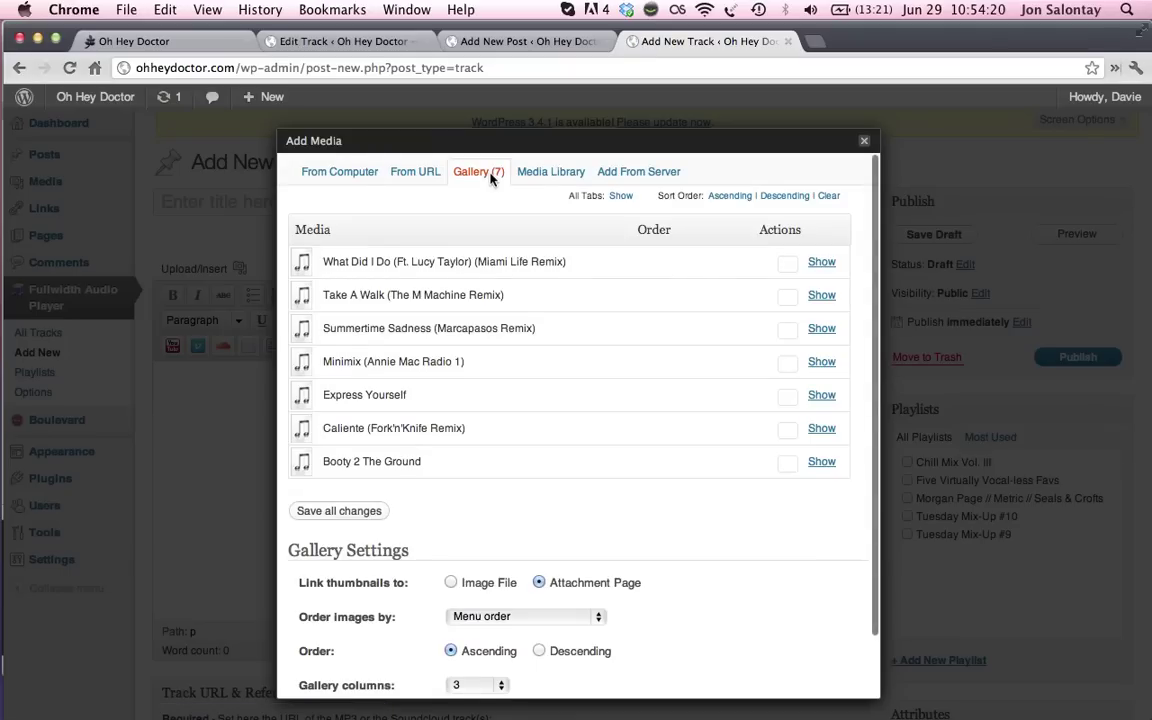
click(828, 263)
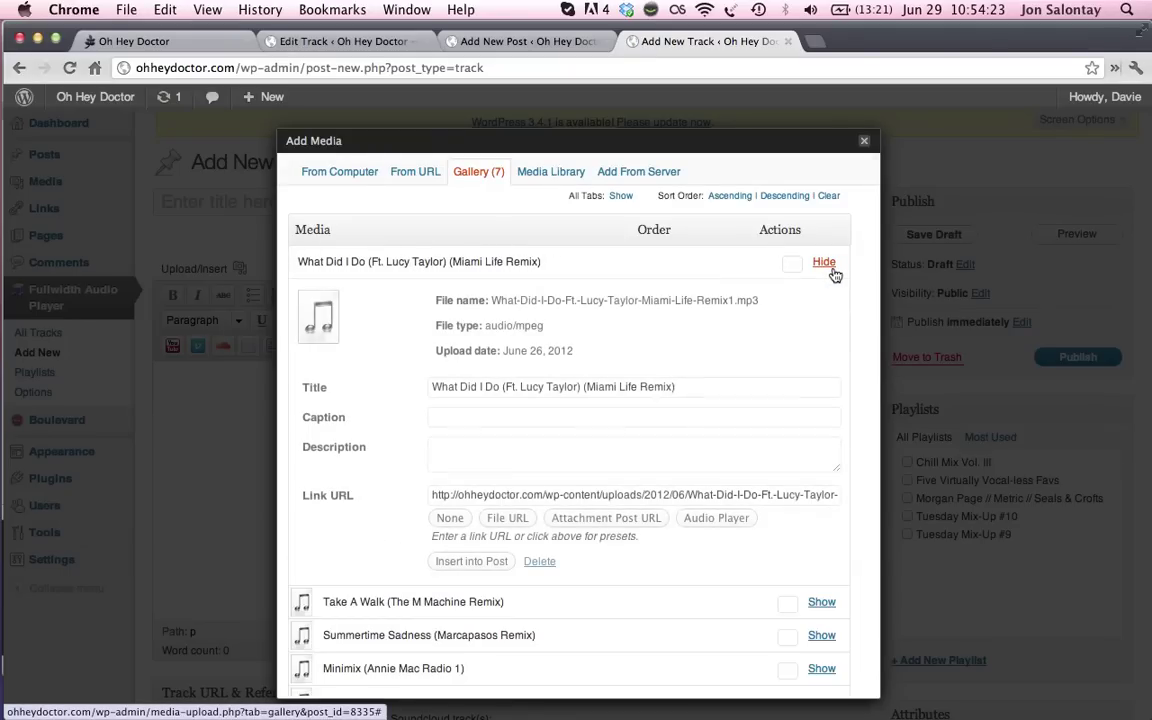
click(607, 386)
key(super+a)
key(super+c)
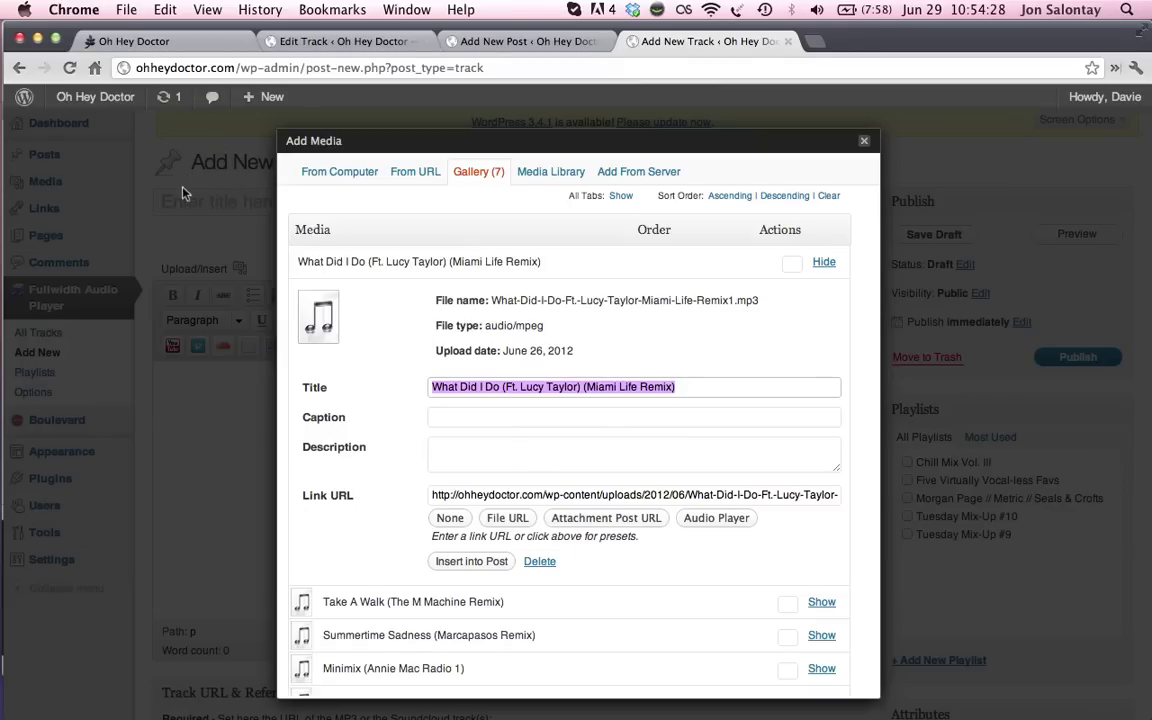
click(474, 563)
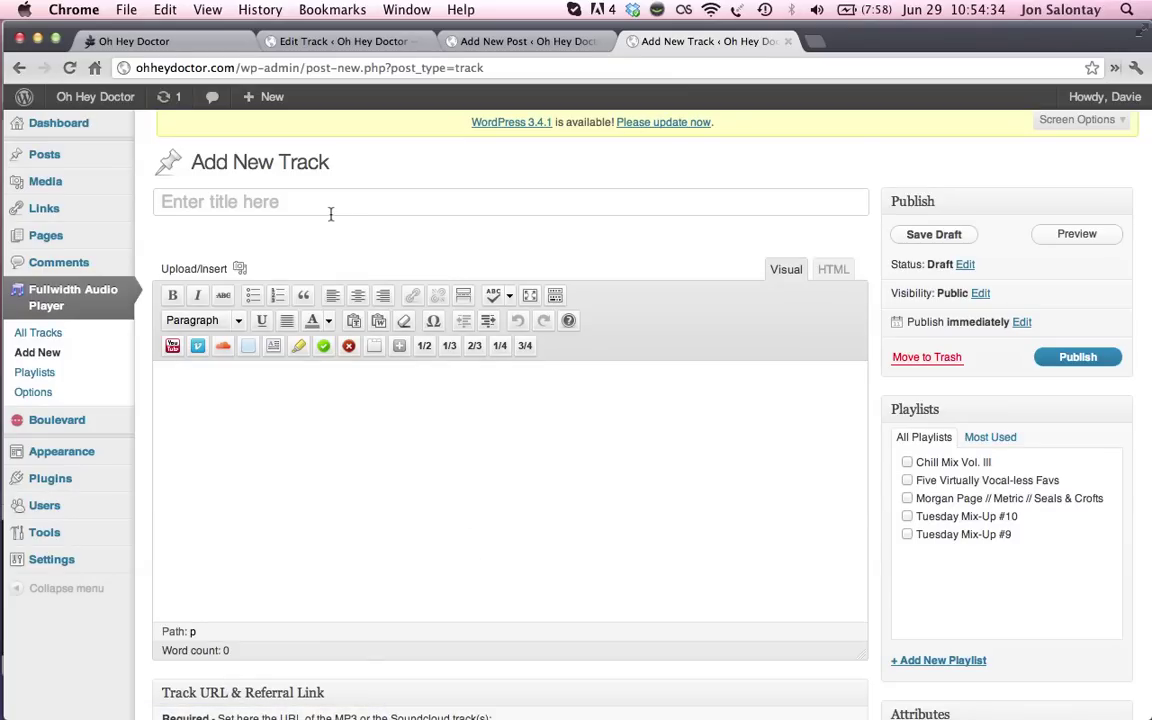
click(337, 206)
key(super+v)
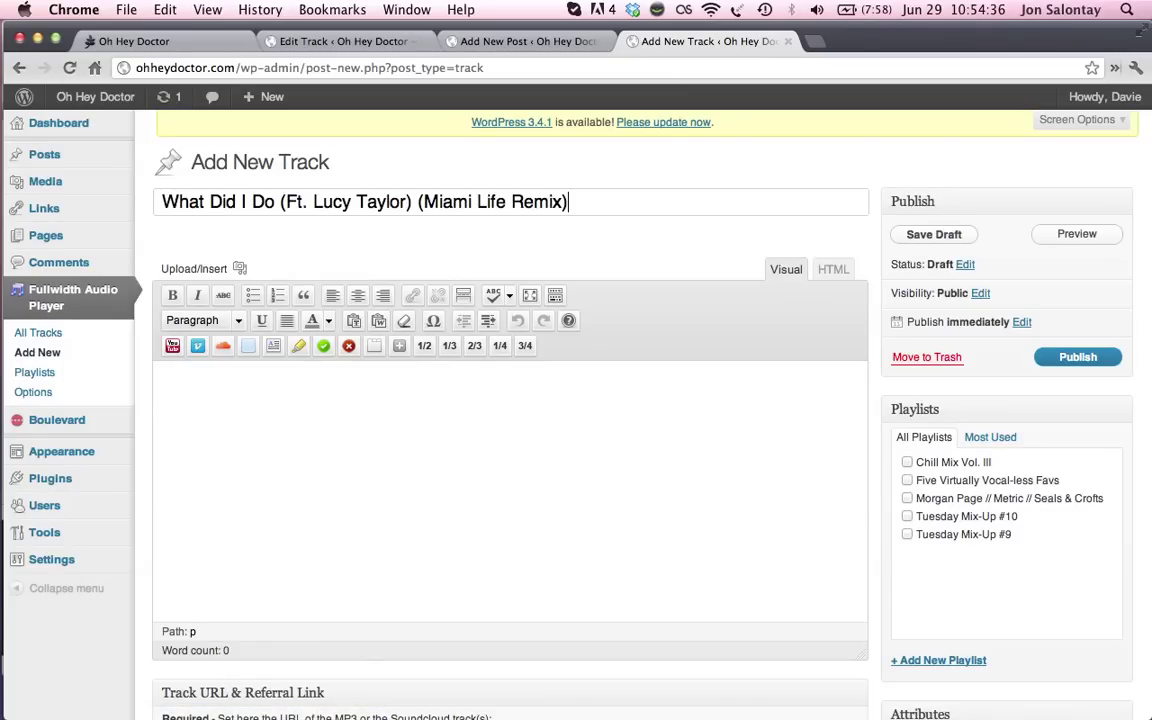
- Copy the required MP3 URL of the track into its optional referral link
scroll(524, 440, down, 5)
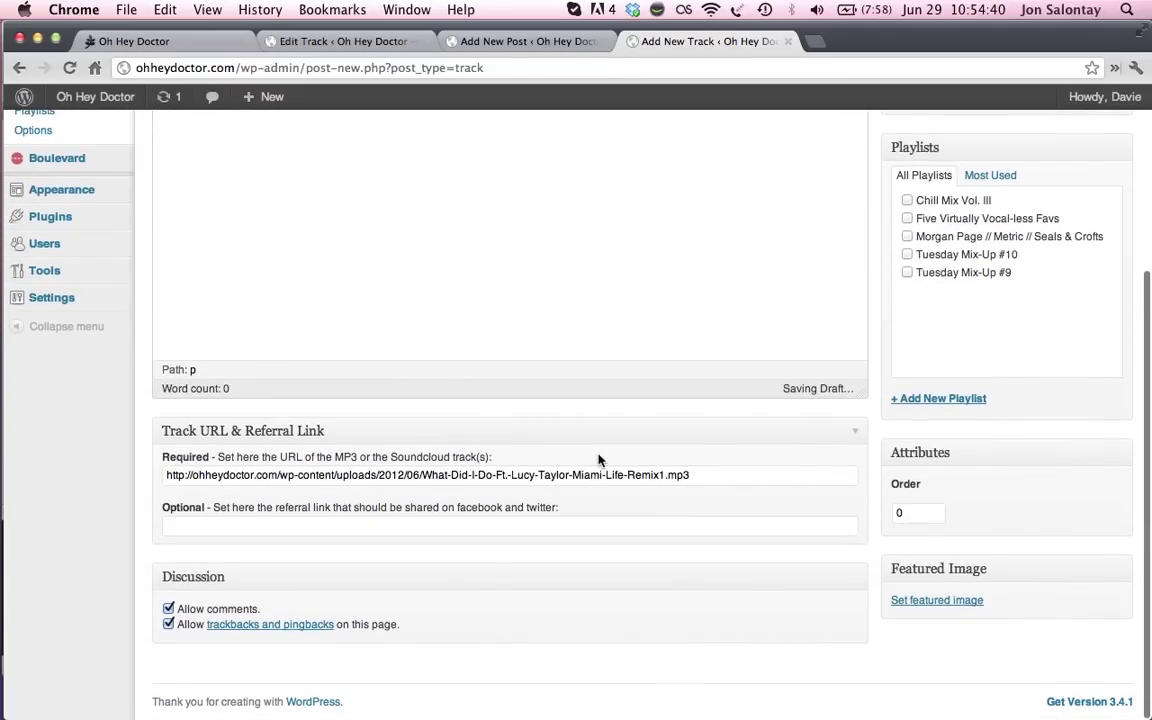
click(660, 475)
key(super+a)
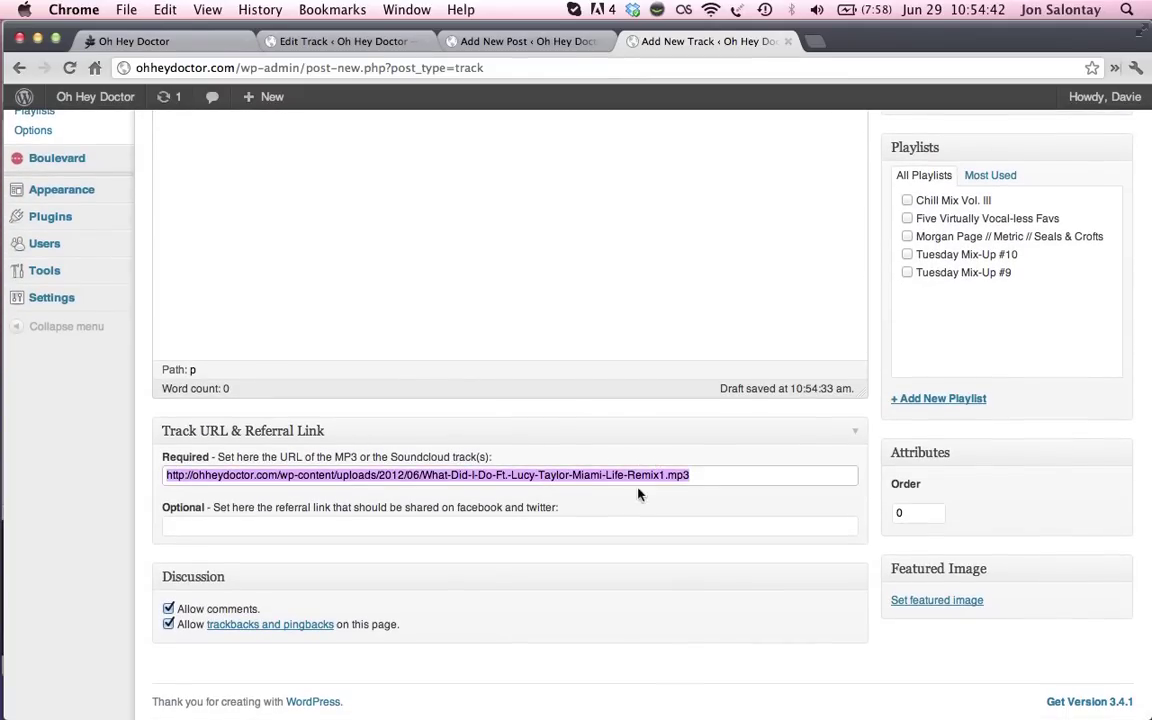
click(504, 525)
key(super+v)
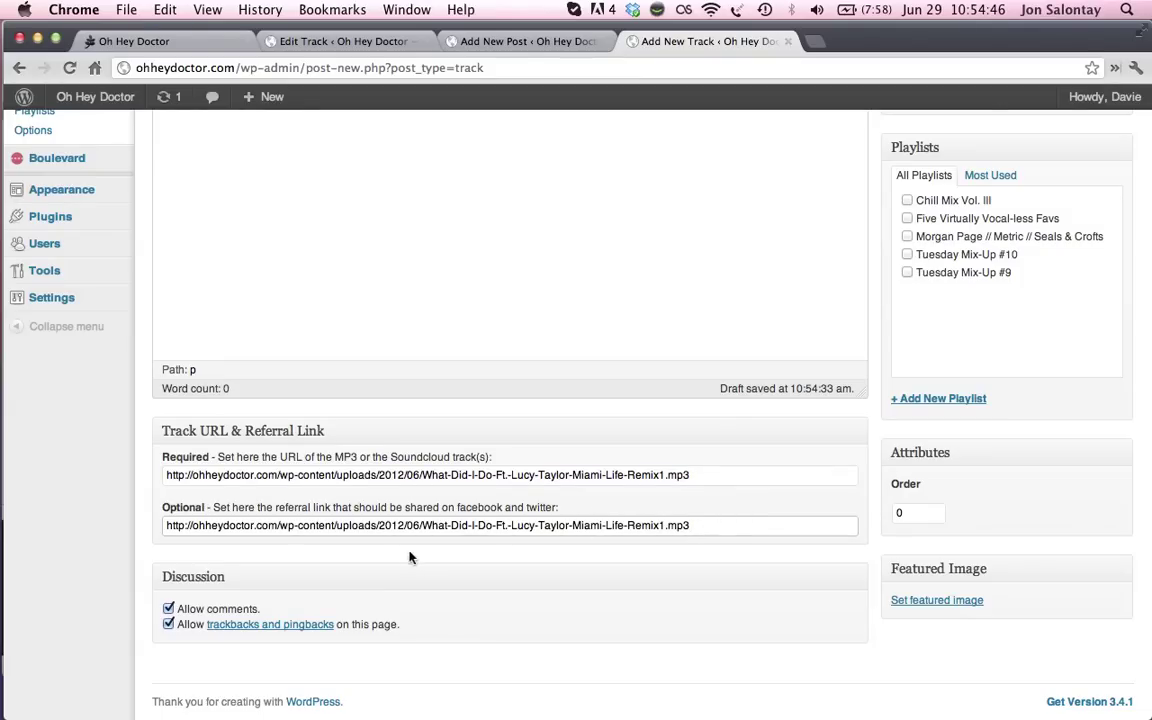
- Set the media library image tuesday-mix-up-10 as the track's featured image and close the image dialog
scroll(781, 519, up, 1)
scroll(781, 519, up, 5)
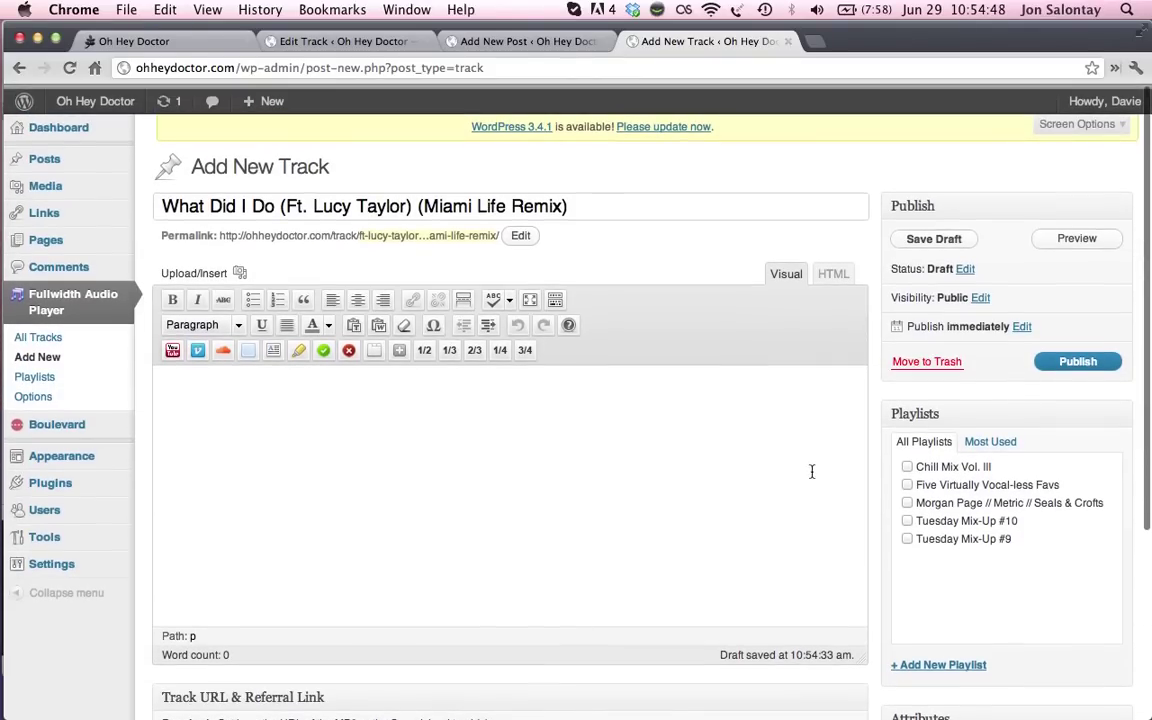
scroll(643, 513, down, 5)
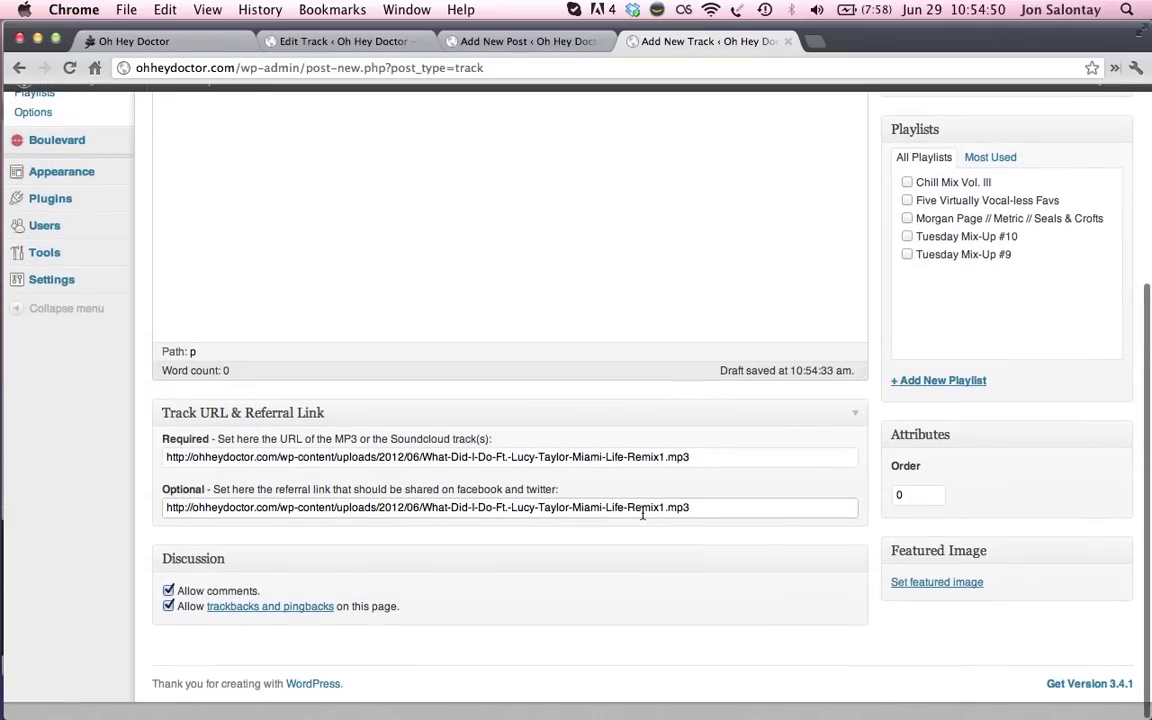
scroll(760, 557, up, 1)
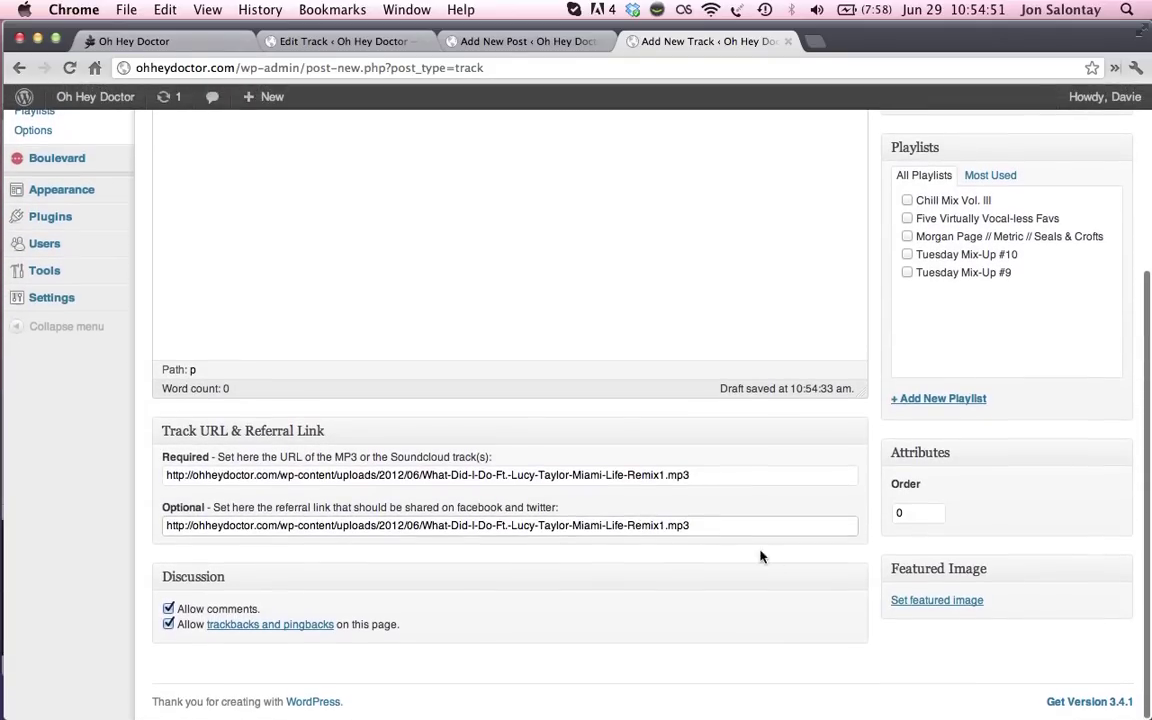
click(923, 605)
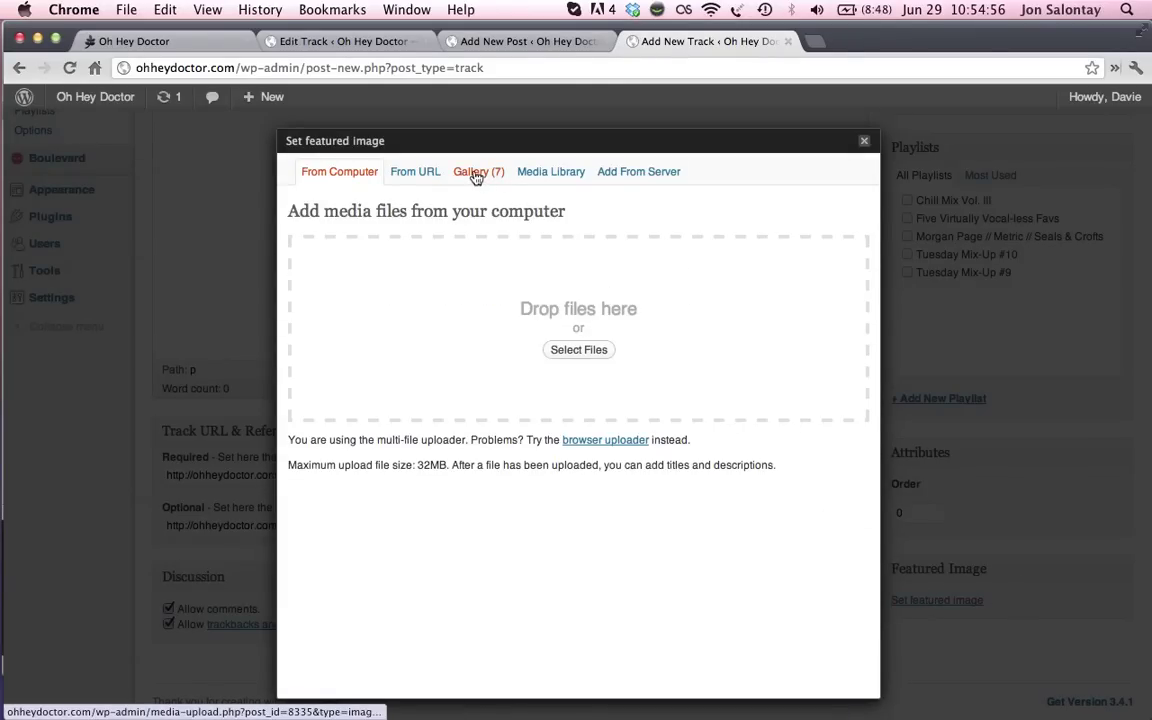
click(522, 172)
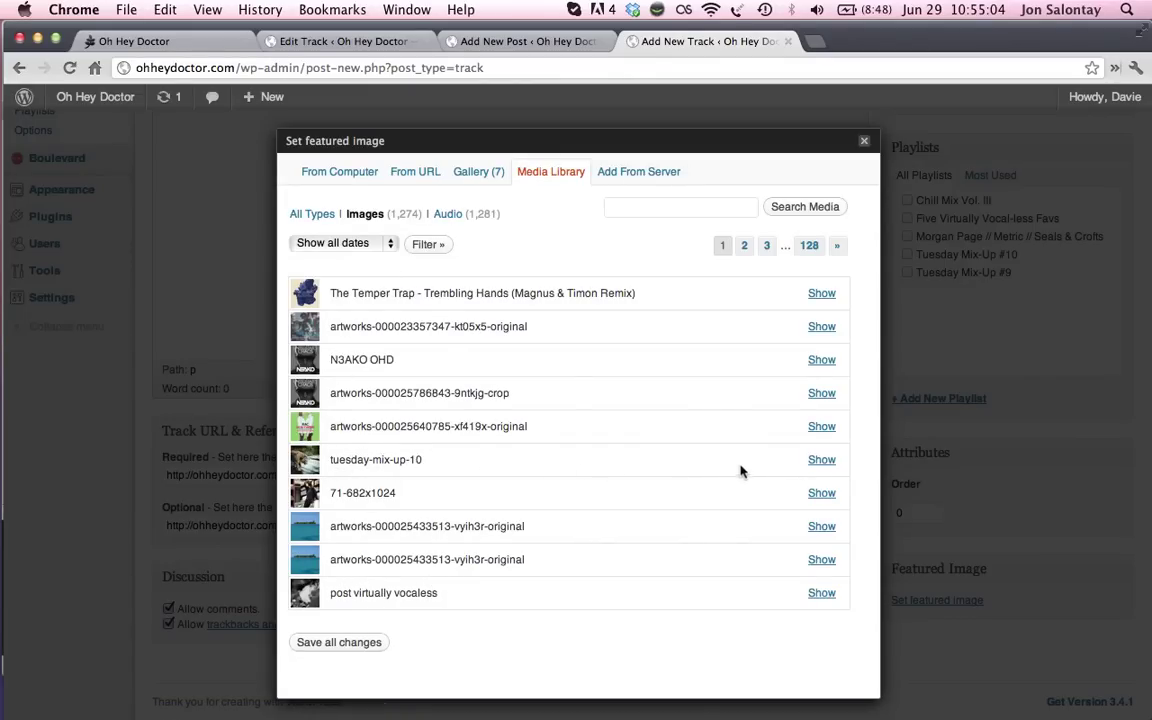
click(821, 459)
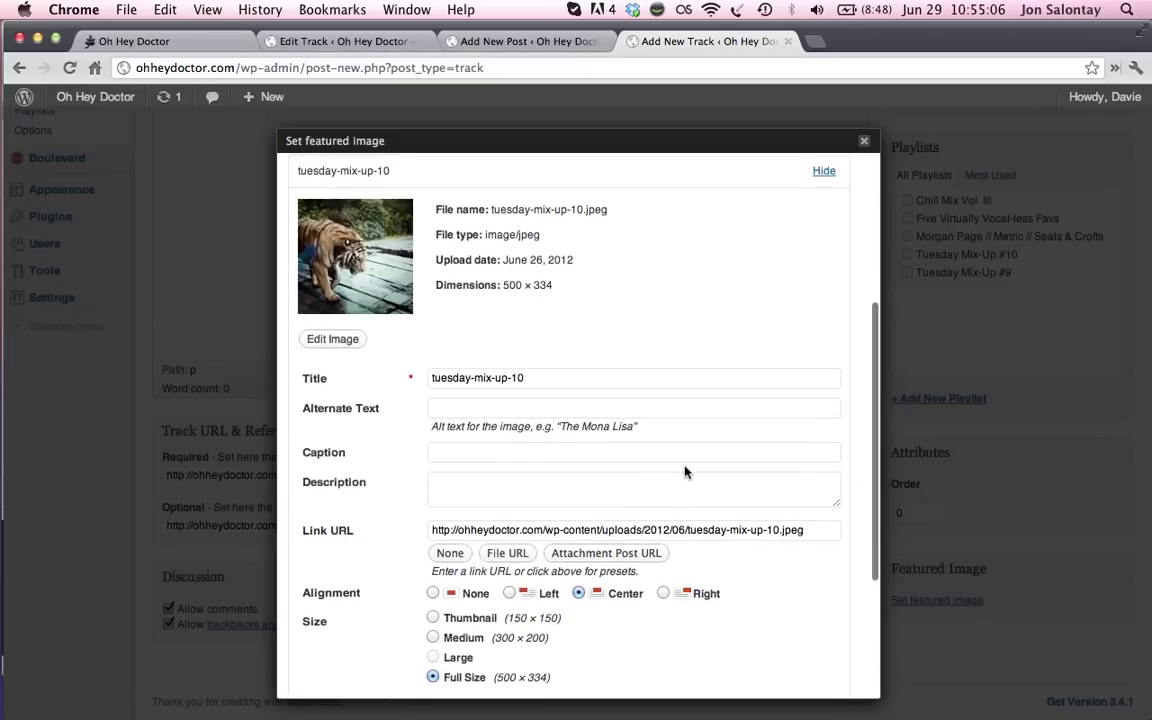
scroll(687, 470, down, 3)
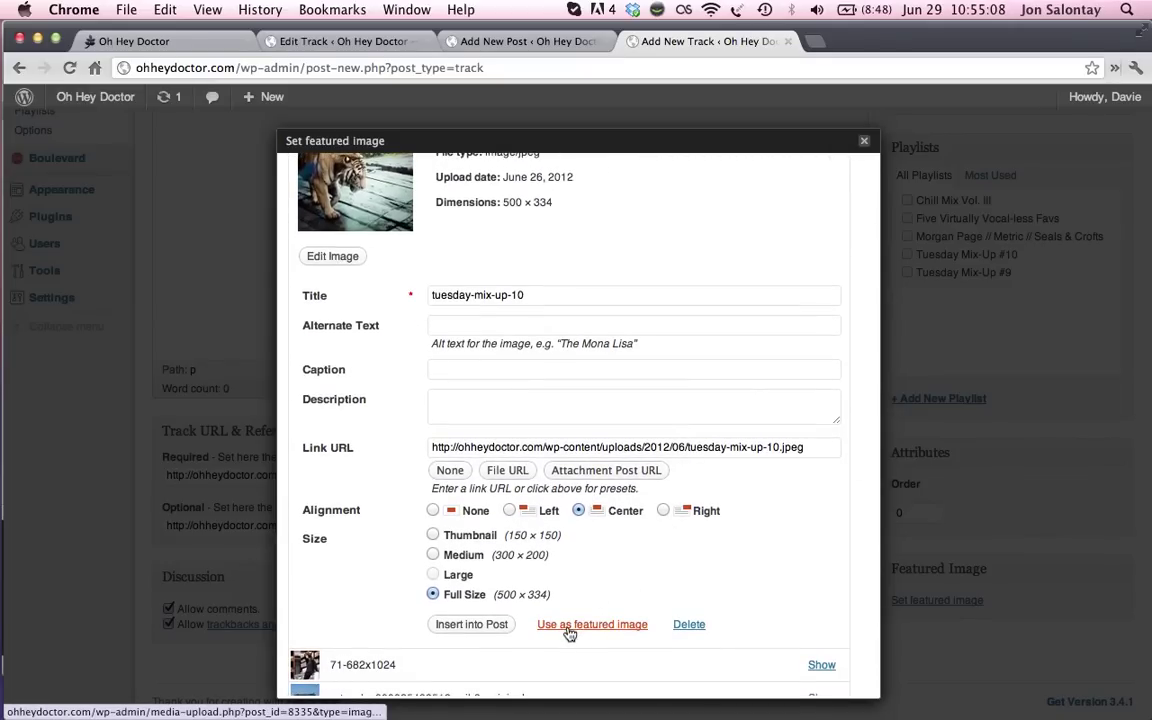
click(567, 628)
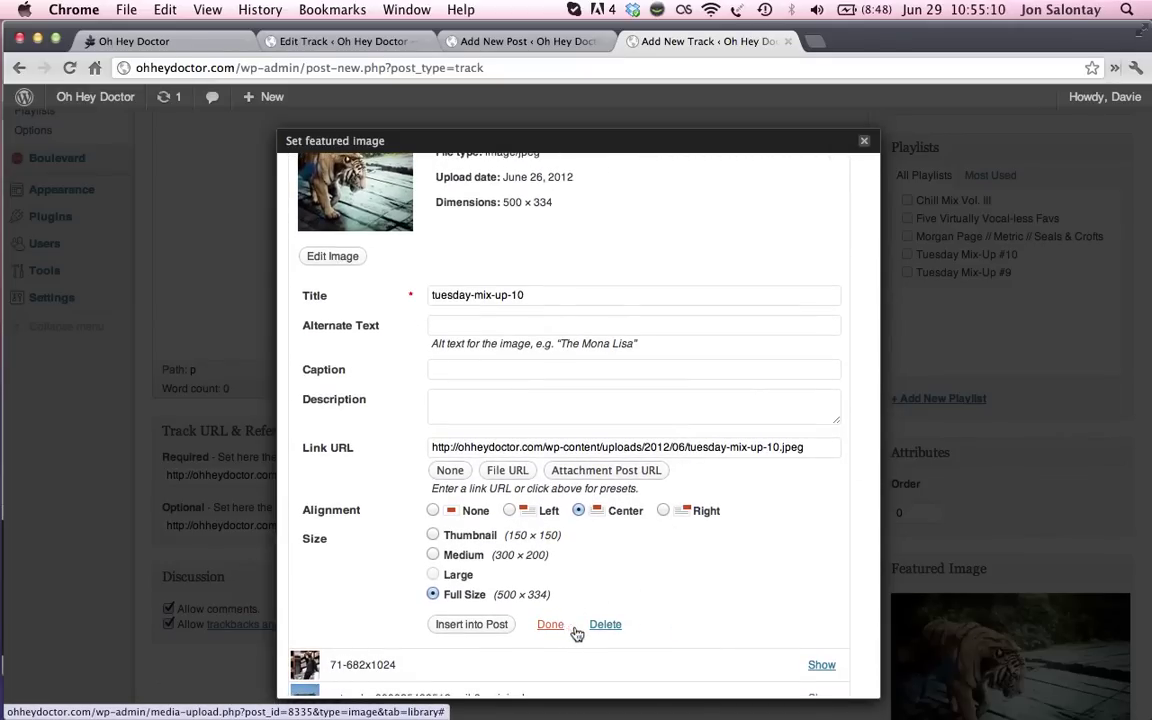
click(987, 529)
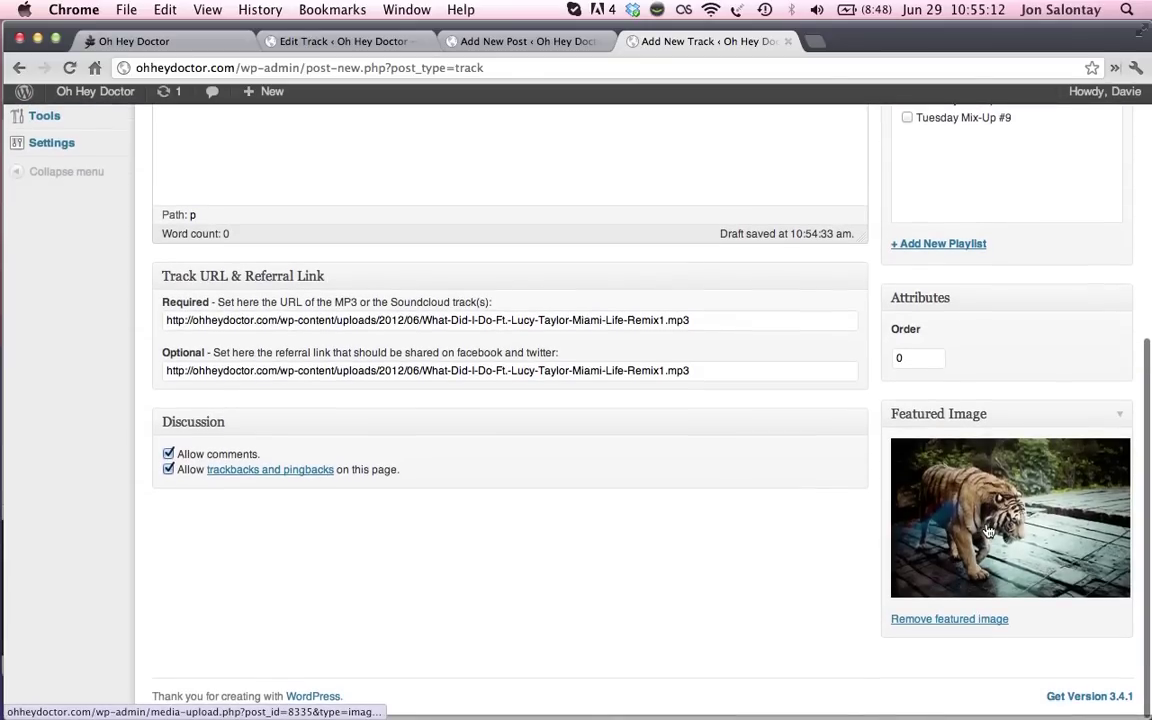
- Publish the "What Did I Do (Ft. Lucy Taylor) (Miami Life Remix)" track
scroll(987, 529, up, 5)
scroll(987, 529, up, 2)
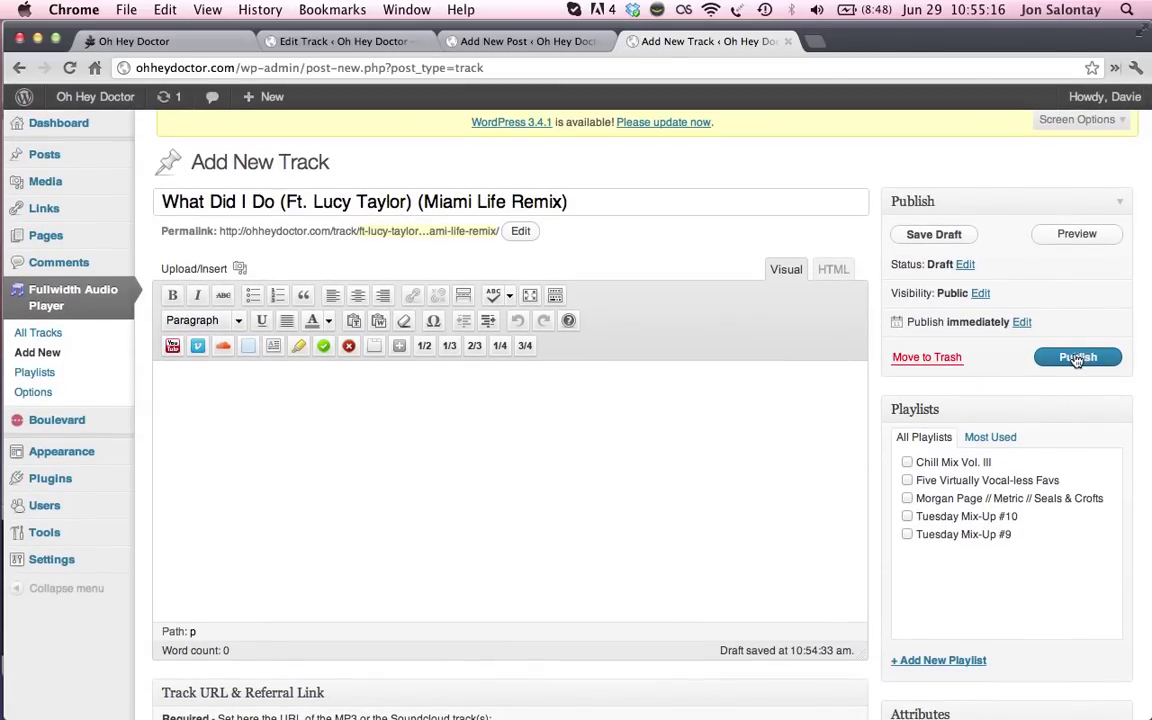
click(1075, 360)
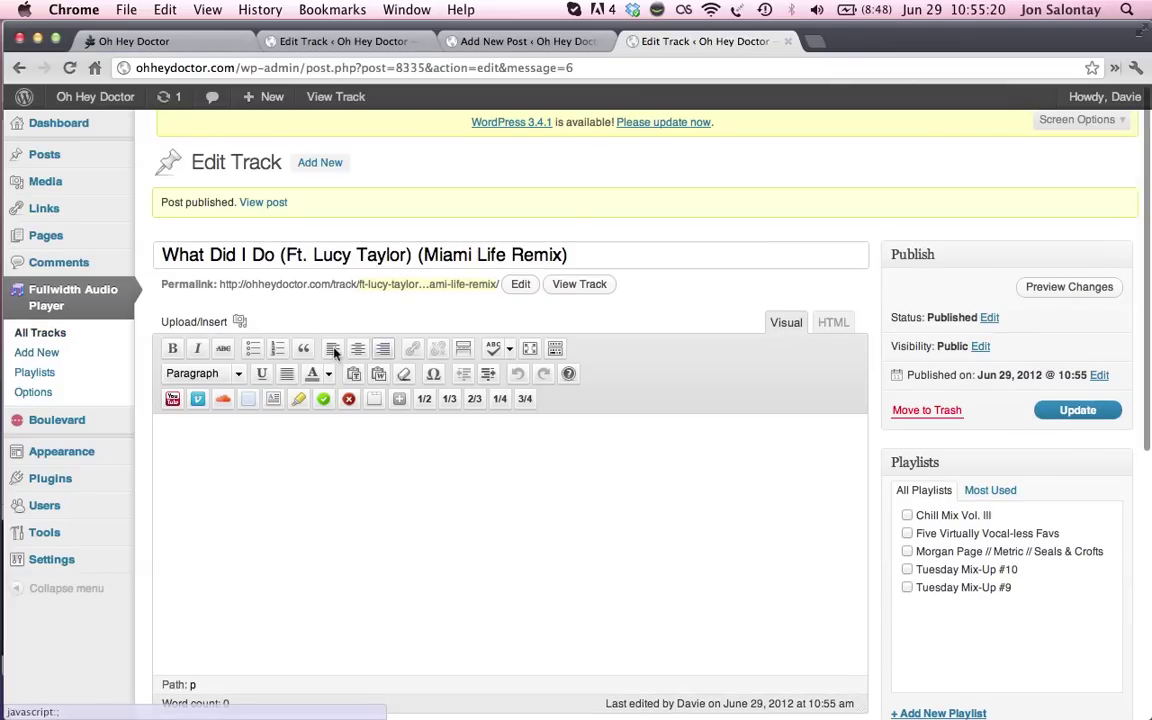
- Copy the shortcode of the "What Did I Do (Ft. Lucy Taylor) (Miami Life Remix)" track from the list of all tracks
click(48, 341)
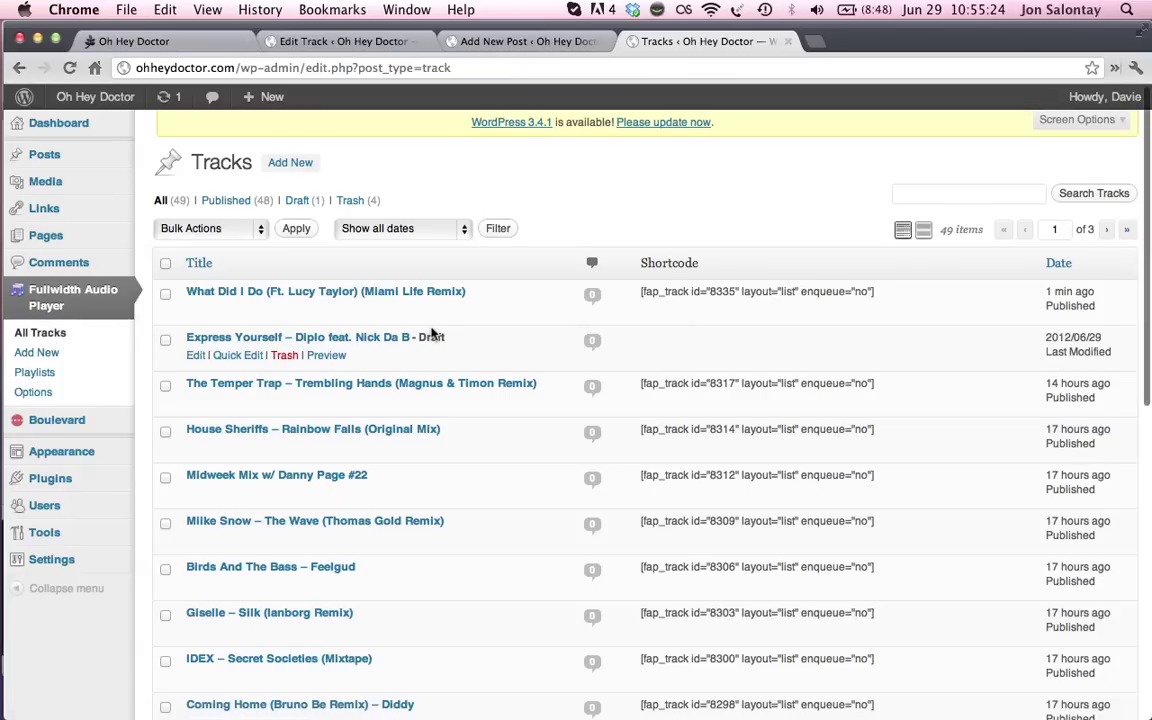
drag(641, 291, 885, 291)
key(super+c)
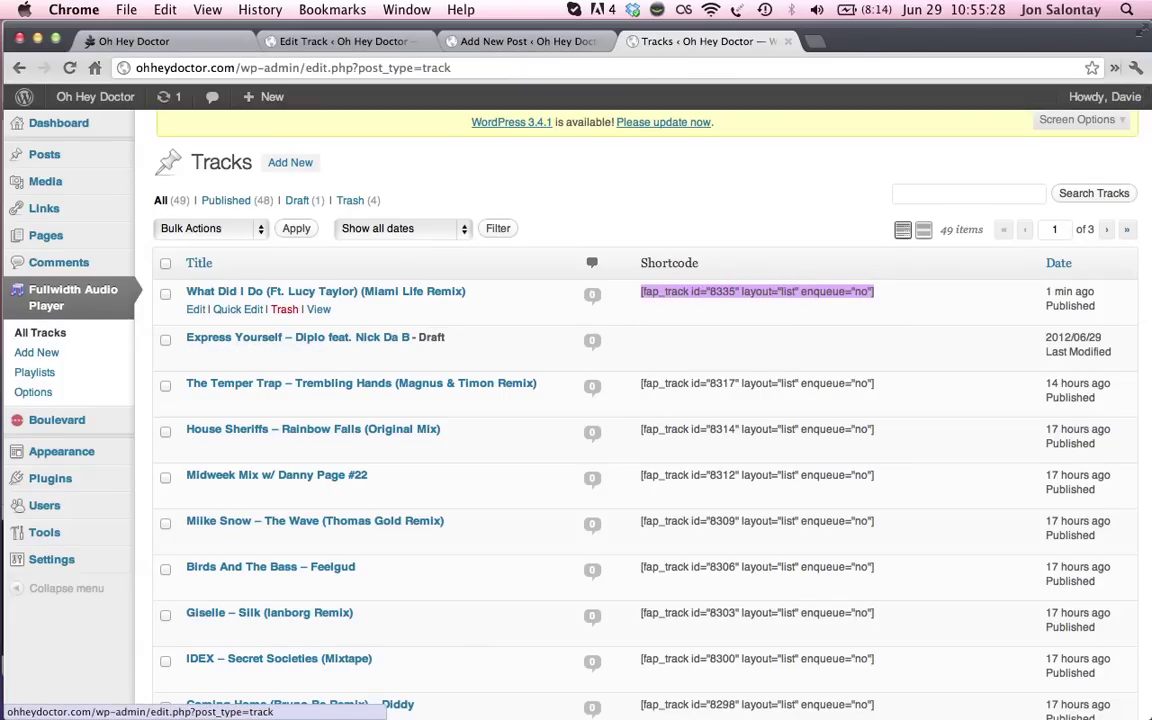
- Paste the copied track shortcode into the body of Sample Post - 1 and change its enqueue value to "yes"
click(515, 42)
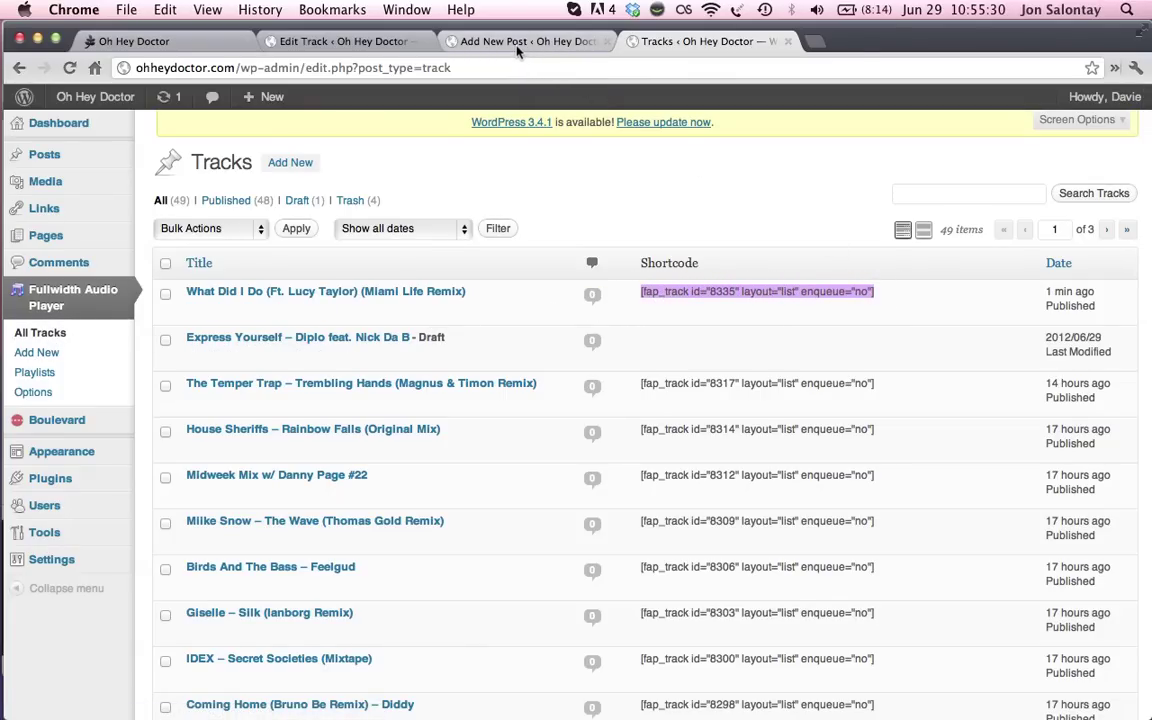
key(super+v)
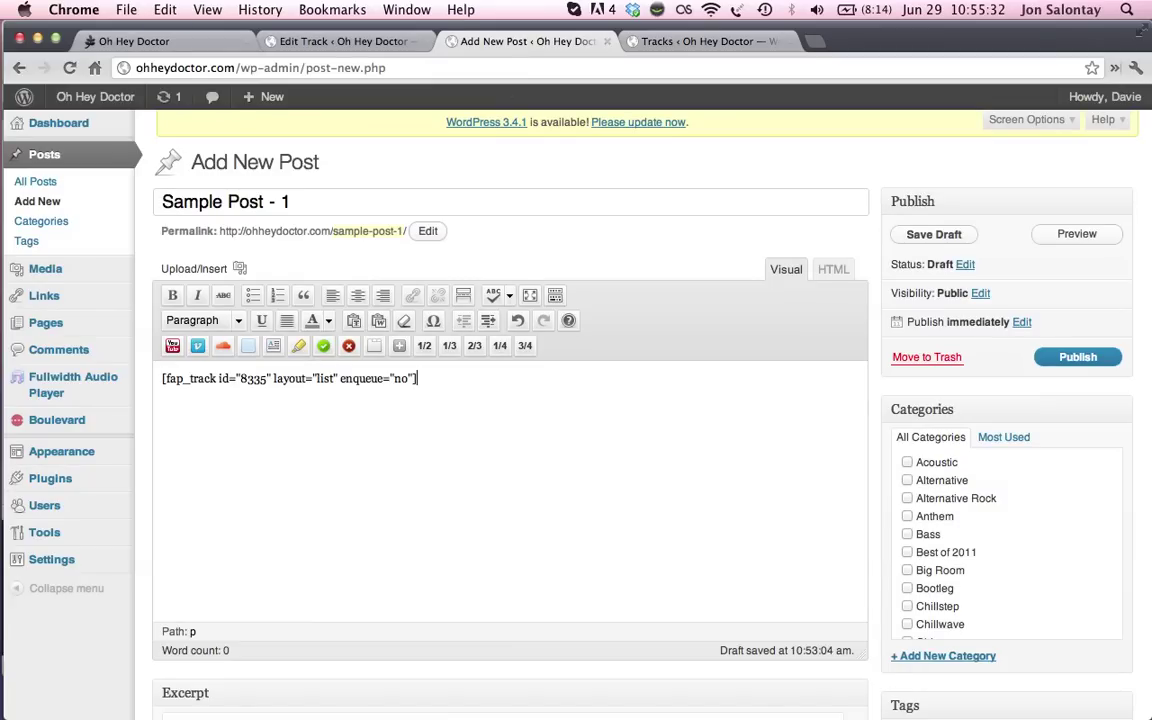
double_click(401, 381)
text(yes)
- Review the playlists in Fullwidth Audio Player and open the Tuesday Mix-Up #9 playlist's settings
click(621, 39)
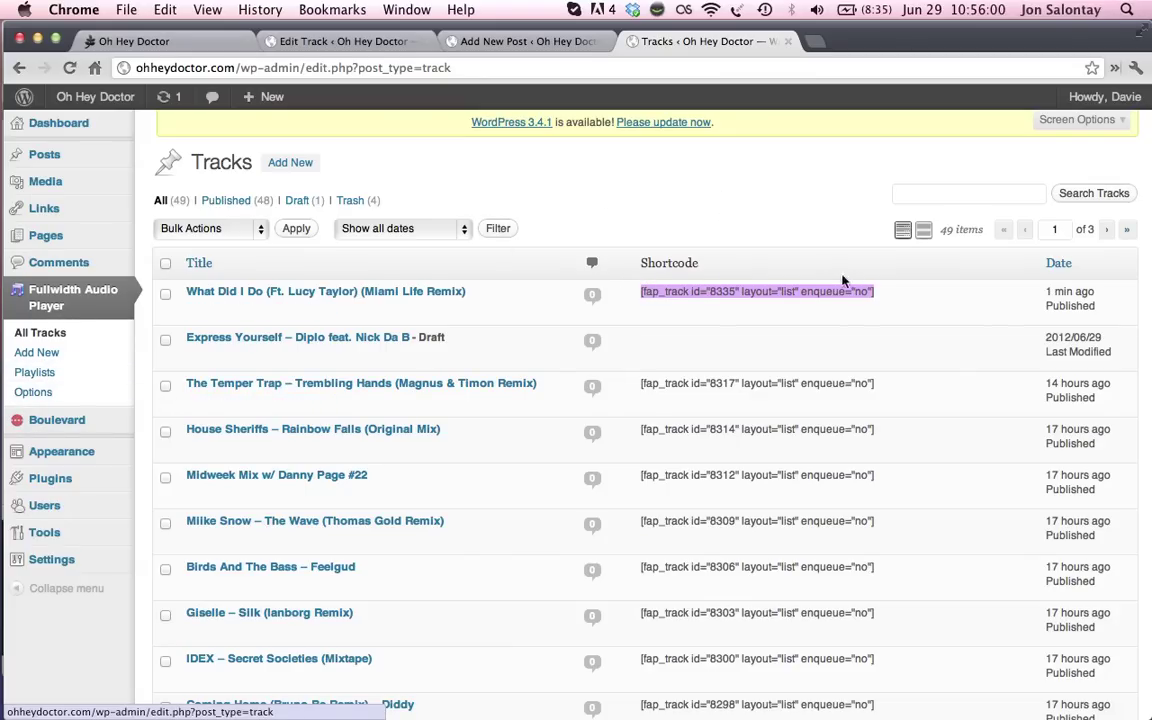
click(543, 42)
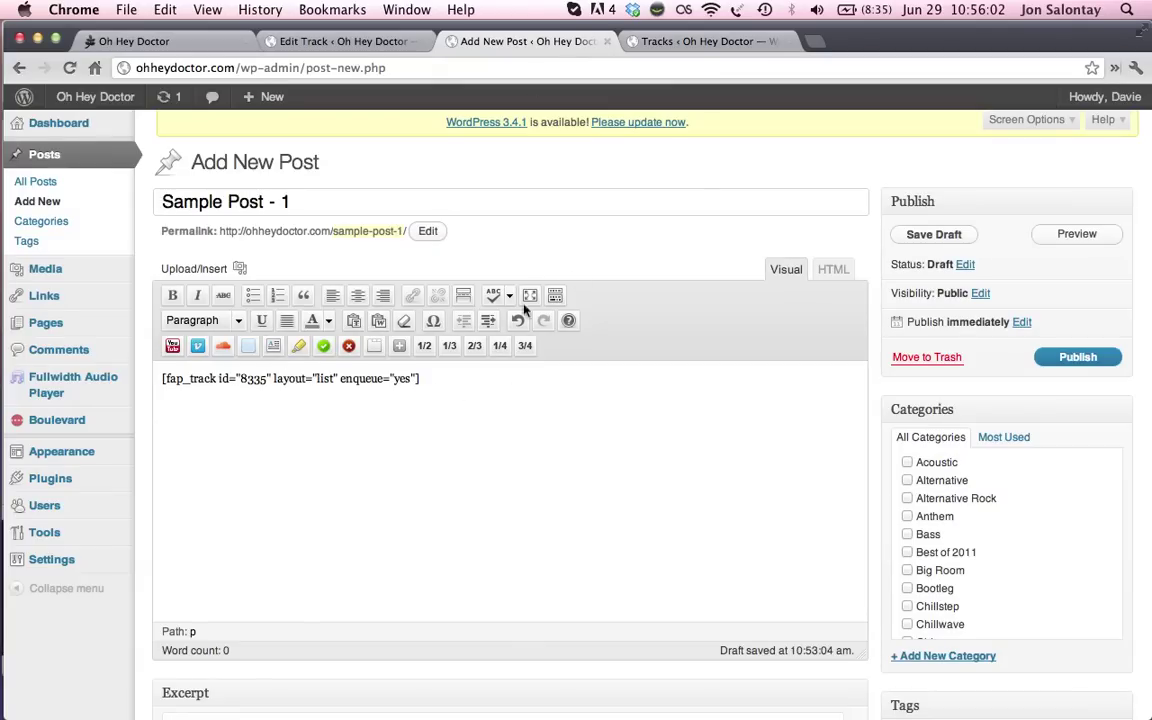
click(705, 42)
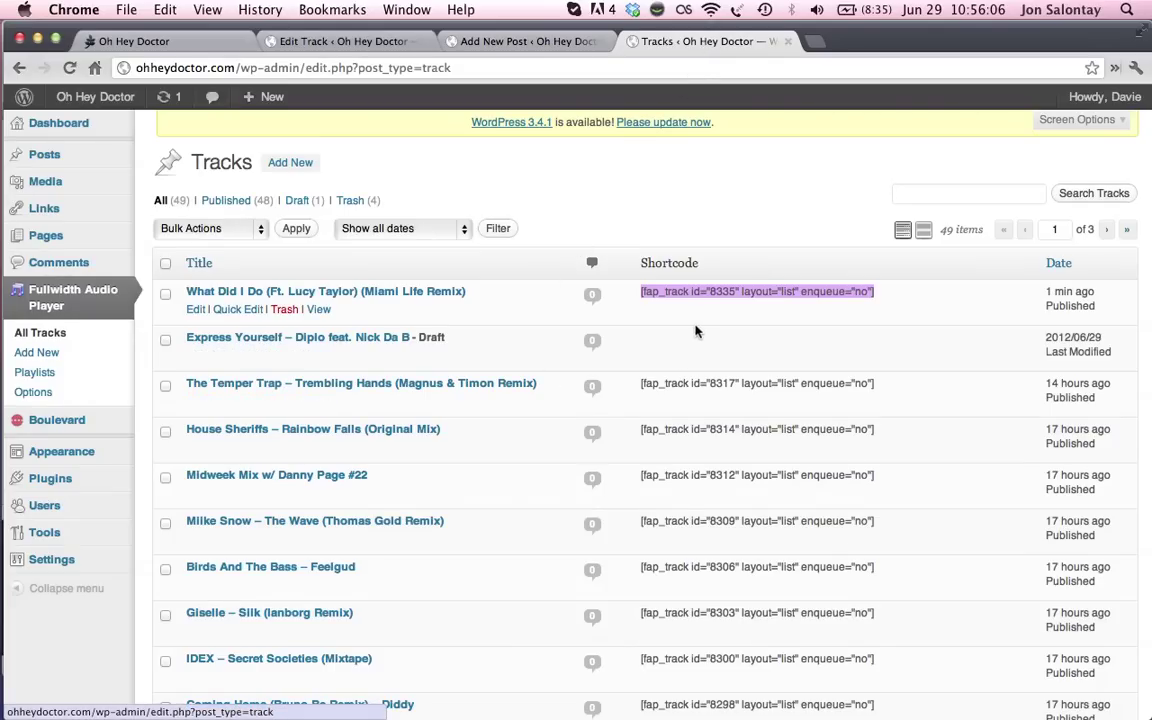
click(79, 380)
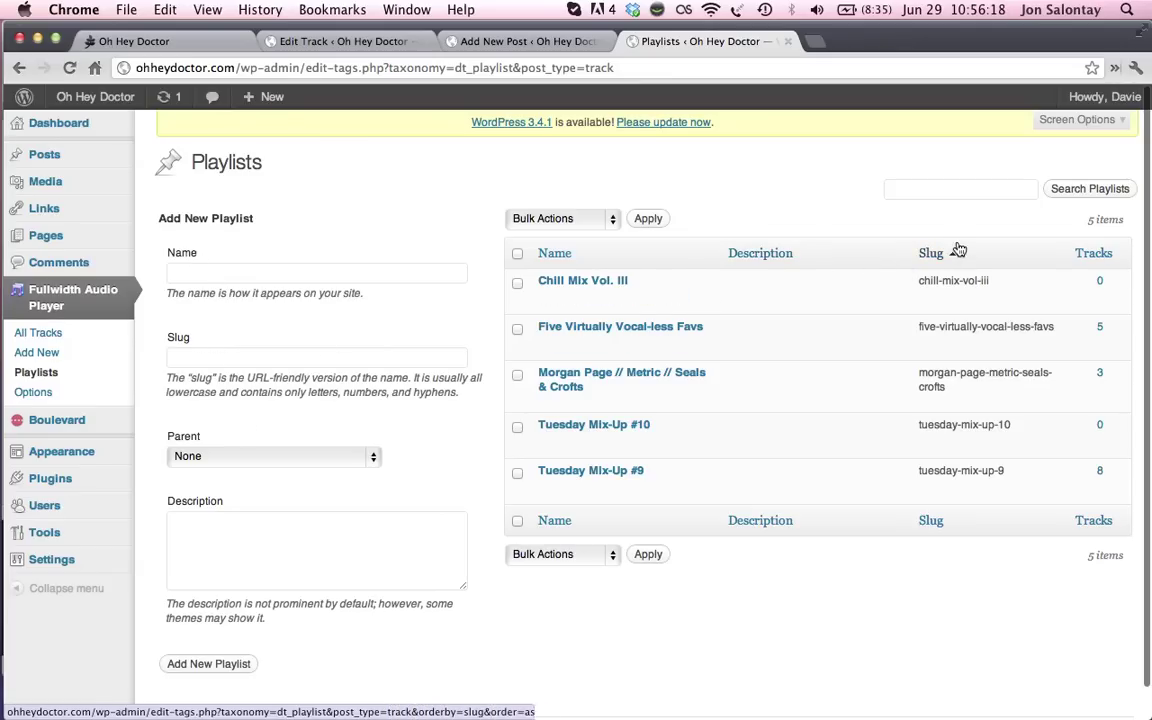
drag(930, 424, 1016, 424)
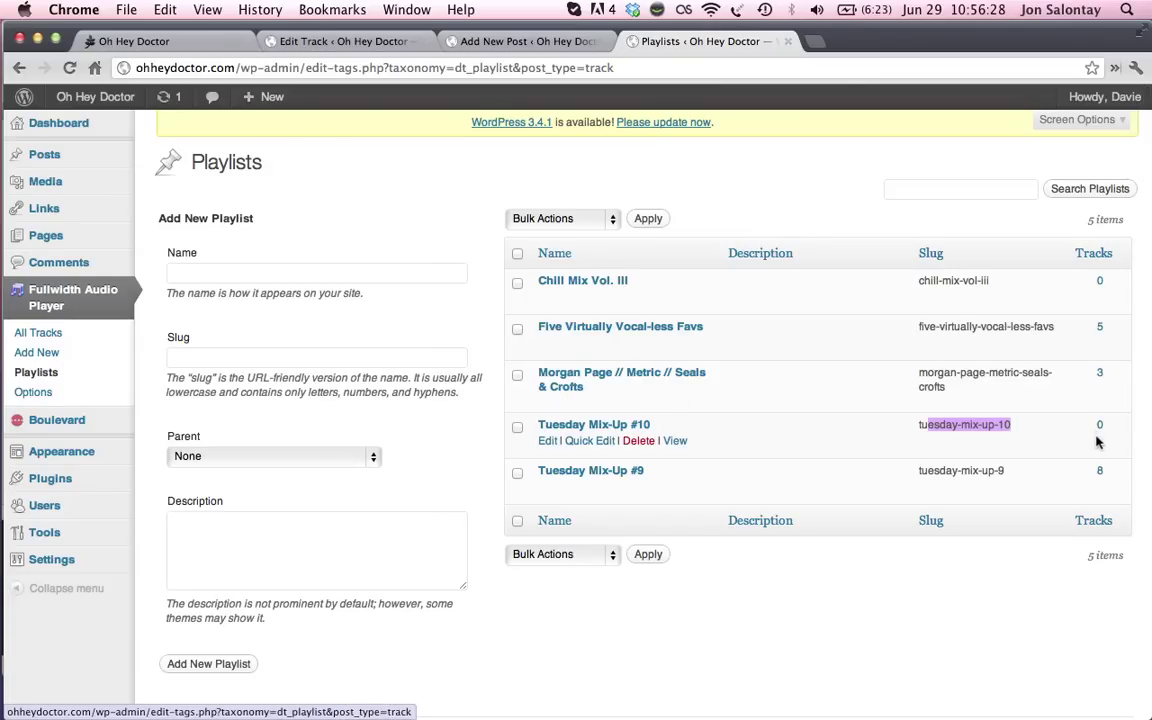
click(799, 495)
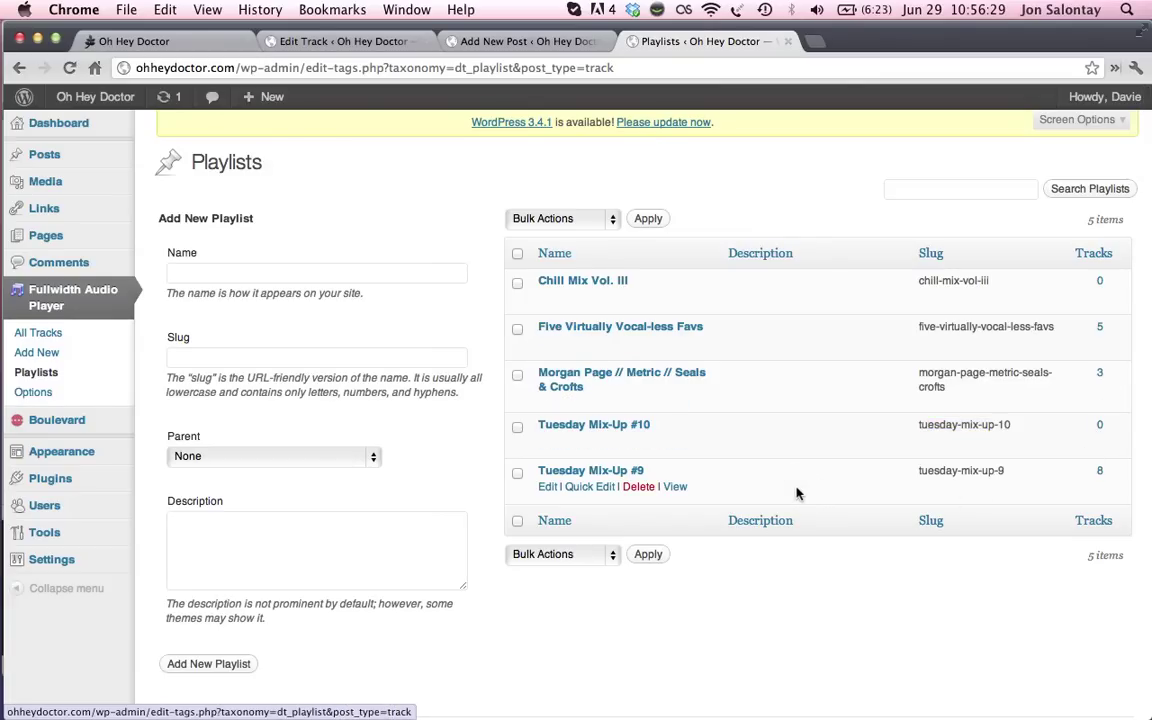
click(546, 487)
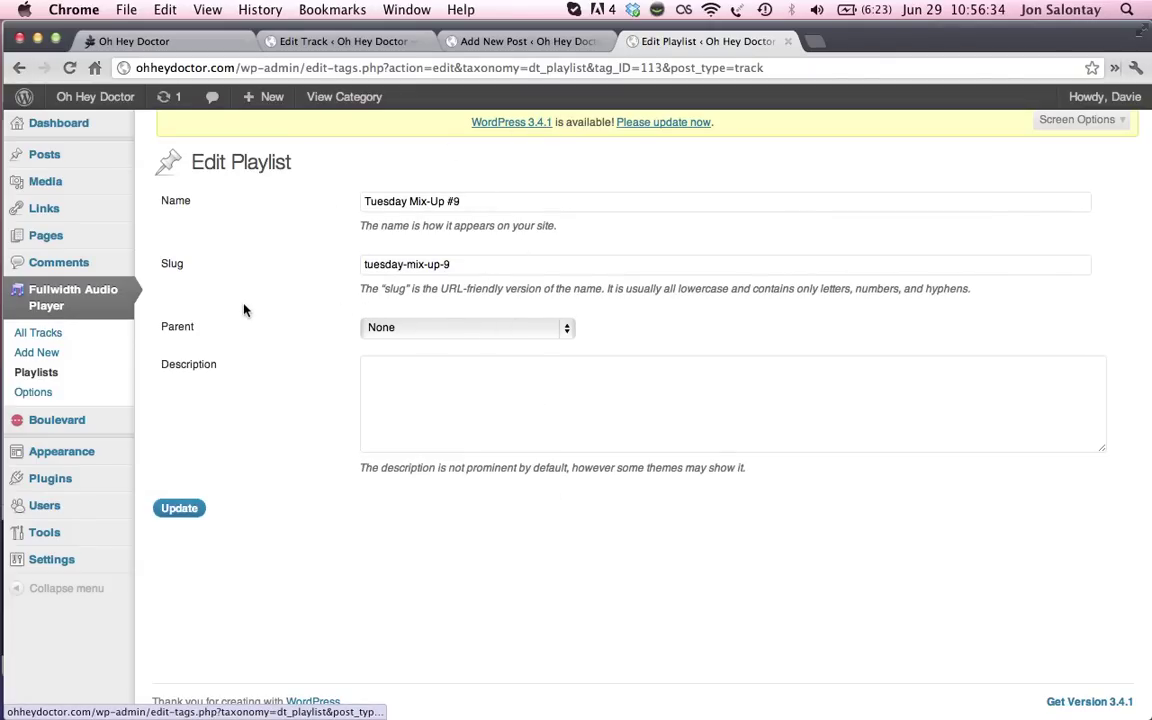
- Assign the "What Did I Do (Ft. Lucy Taylor) (Miami Life Remix)" track to the Tuesday Mix-Up #9 playlist and update it
click(48, 338)
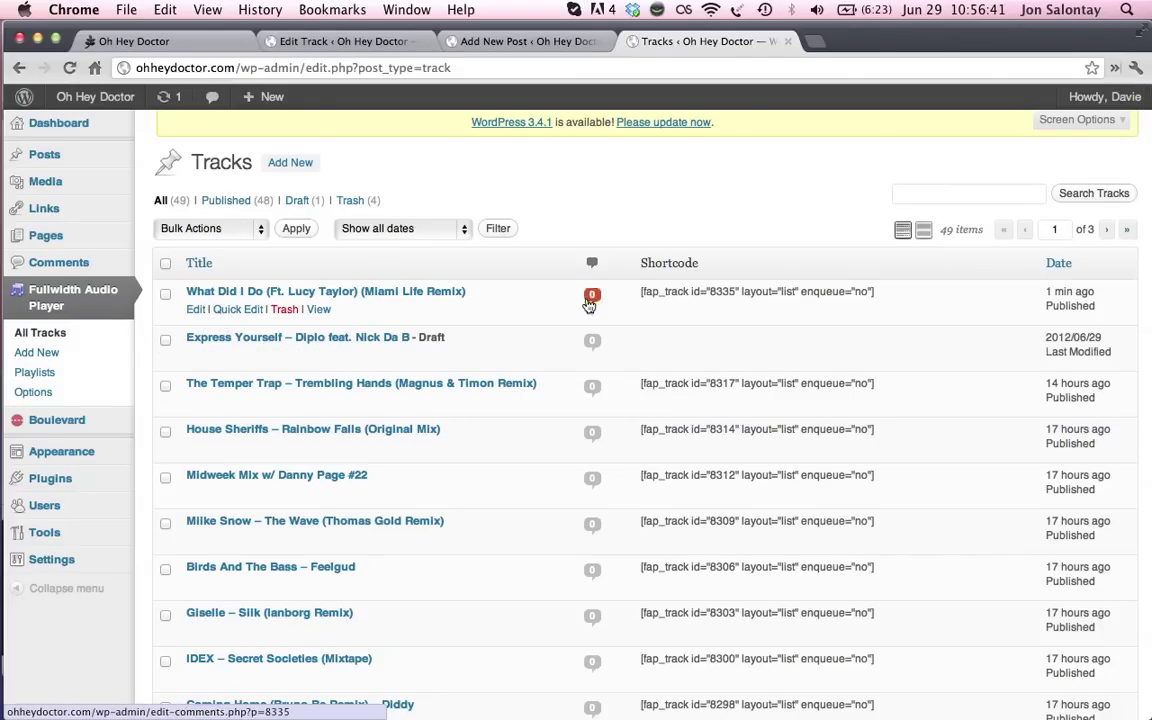
click(195, 312)
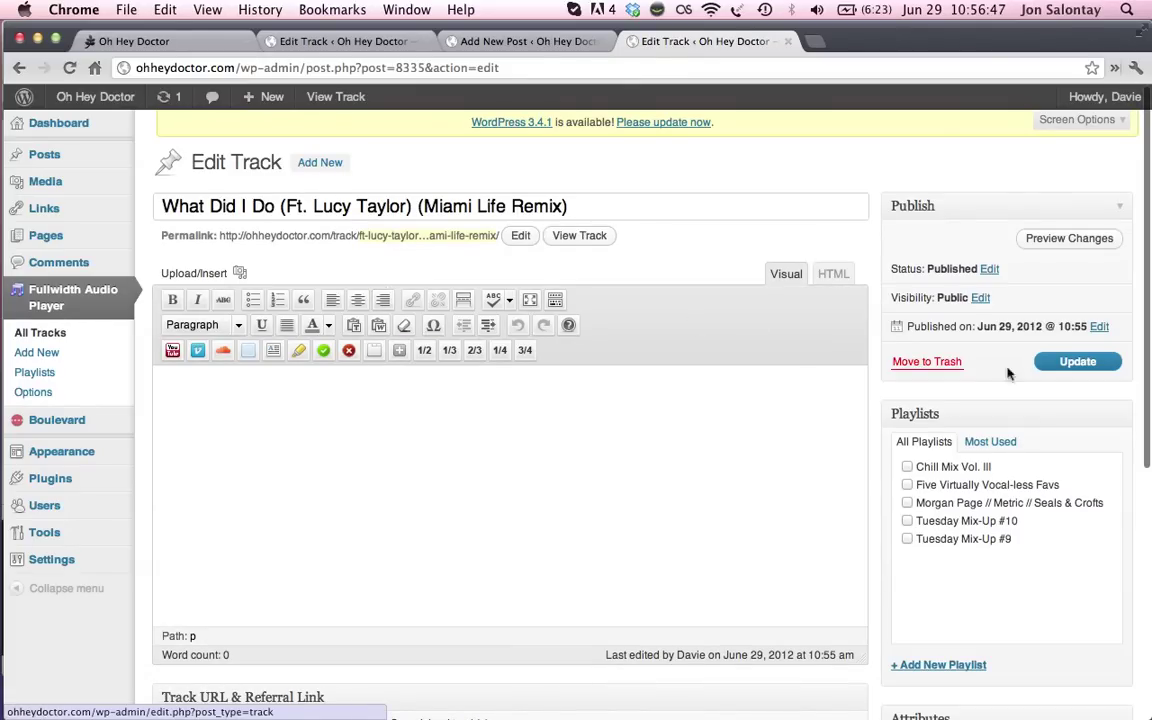
click(916, 541)
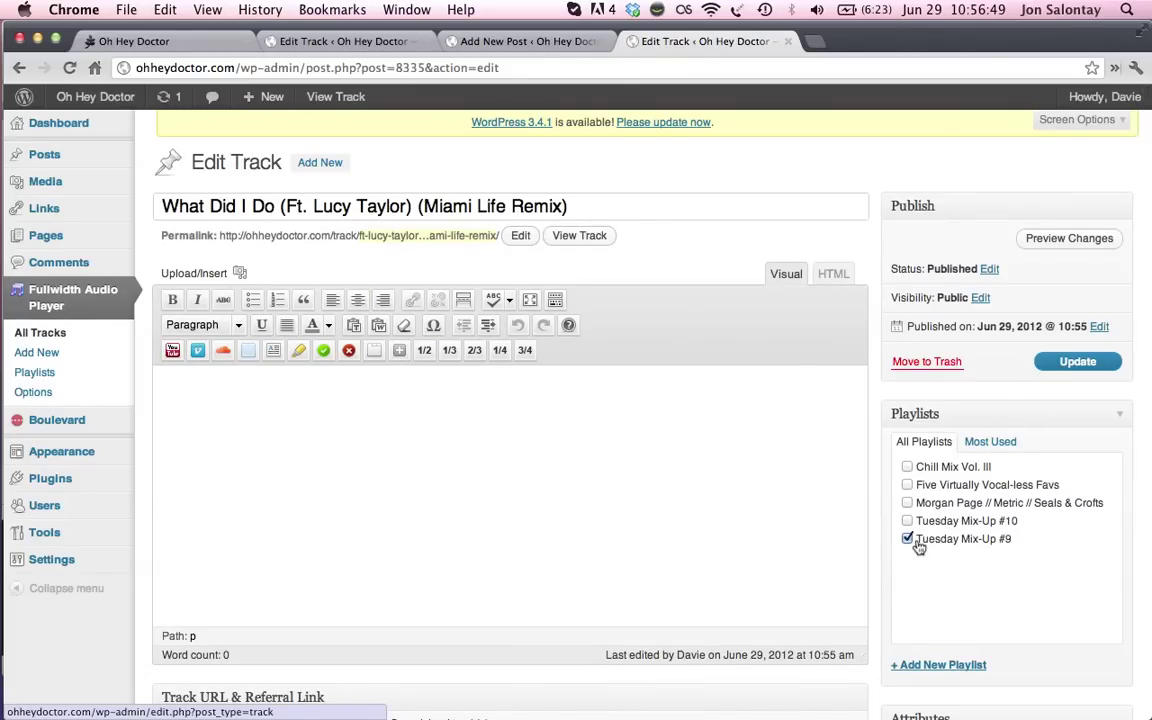
scroll(962, 592, down, 2)
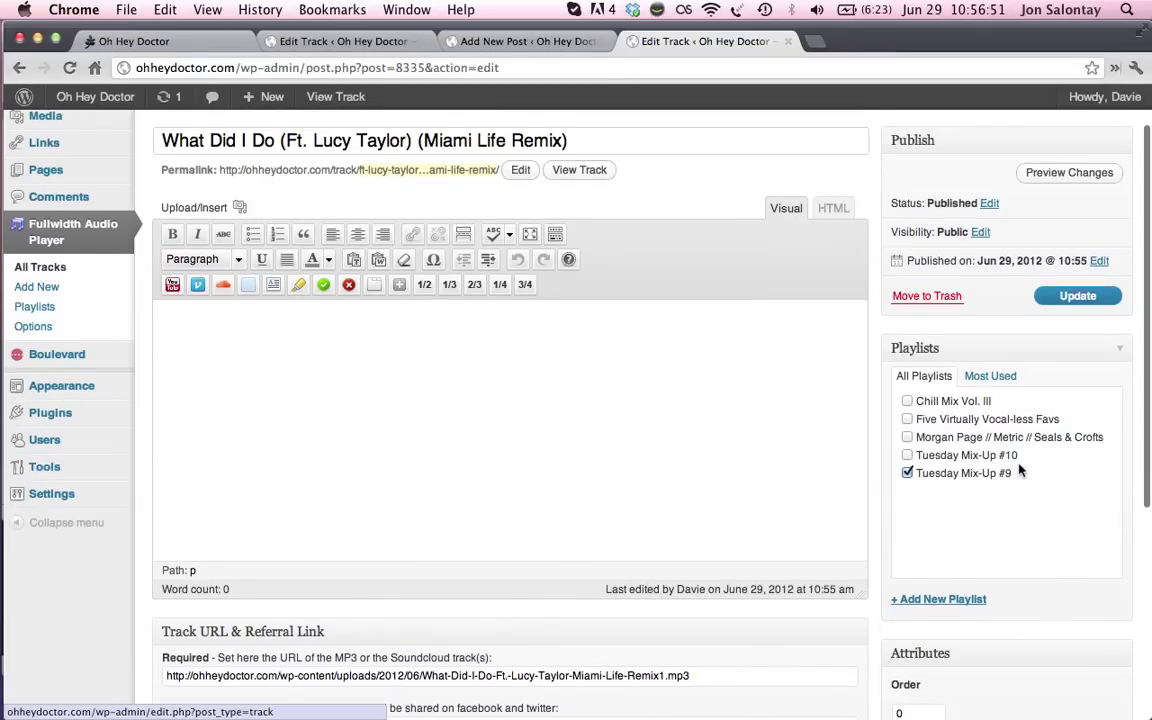
scroll(1025, 440, down, 3)
click(1088, 150)
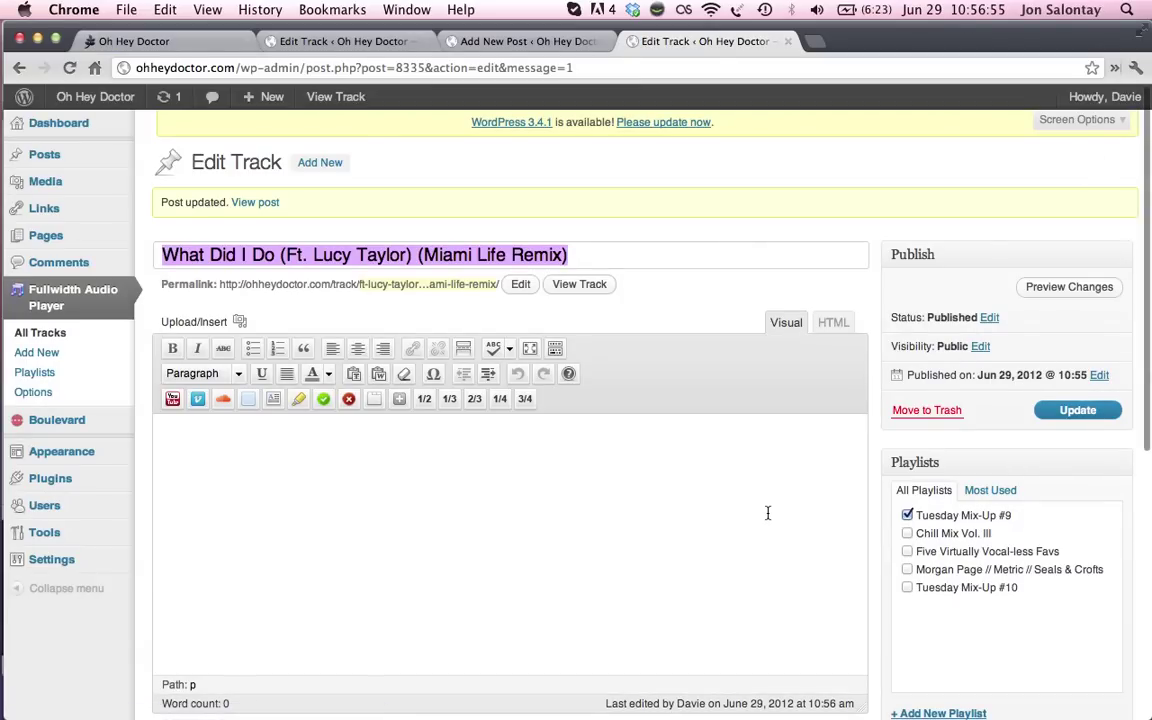
- Start a new track in Fullwidth Audio Player and assign it to the Tuesday Mix-Up #9 playlist
click(44, 352)
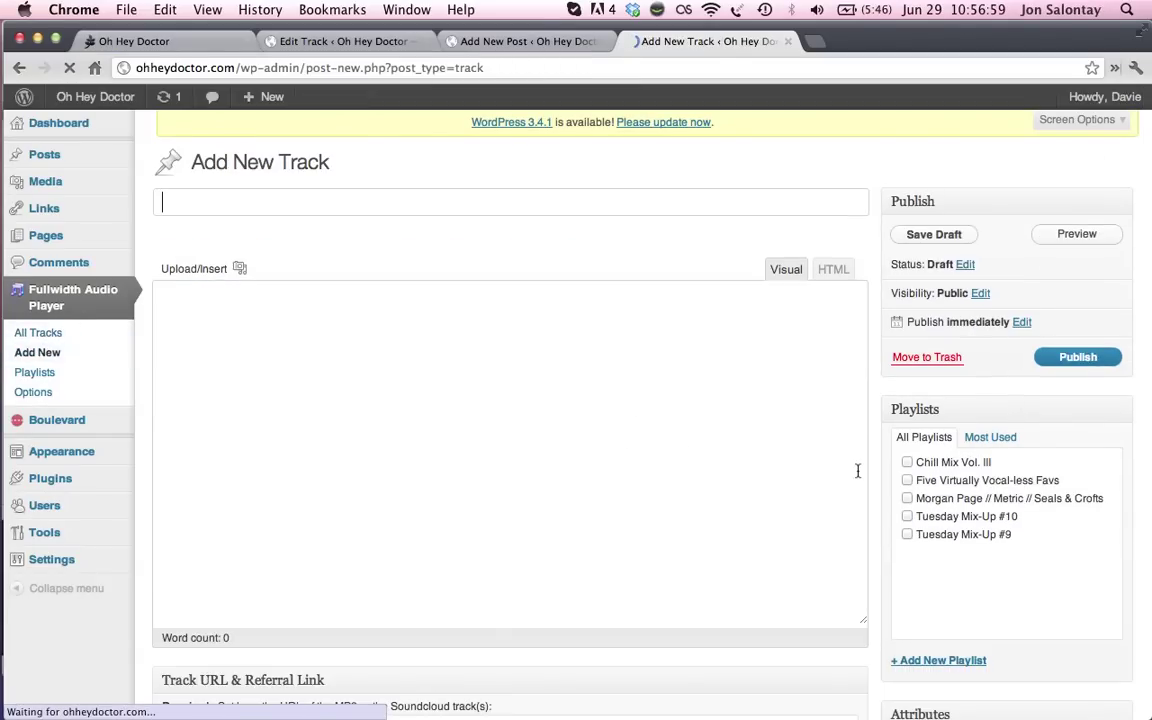
click(970, 541)
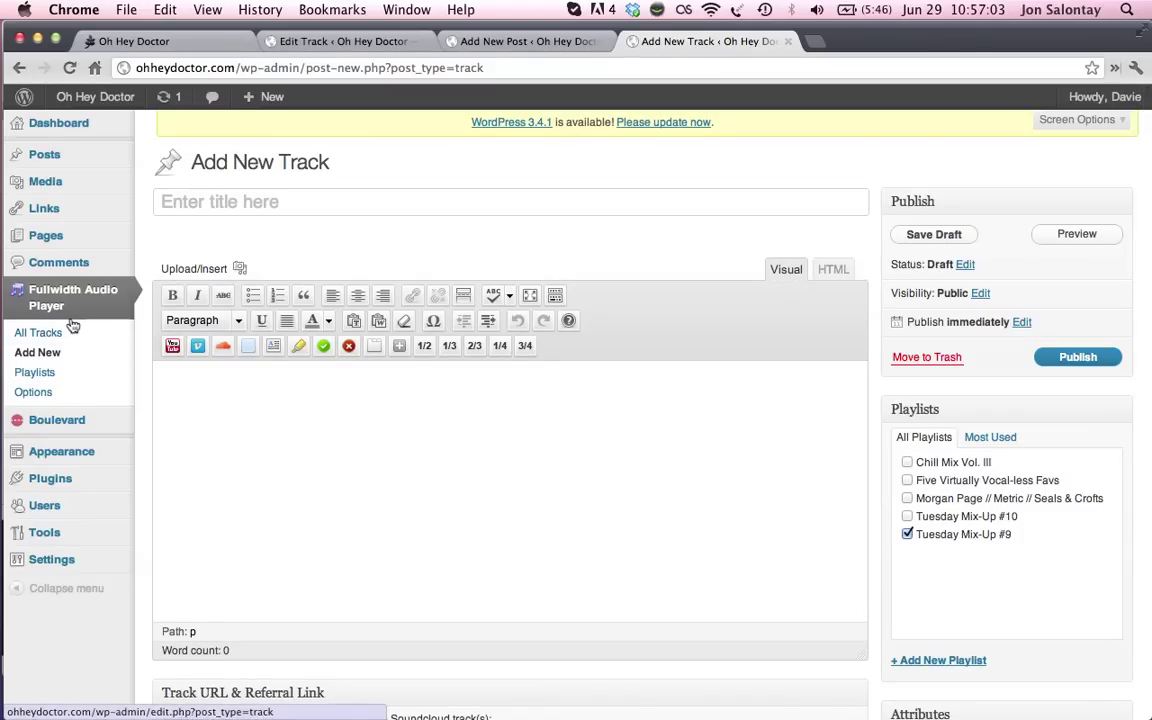
mouse_move(102, 178)
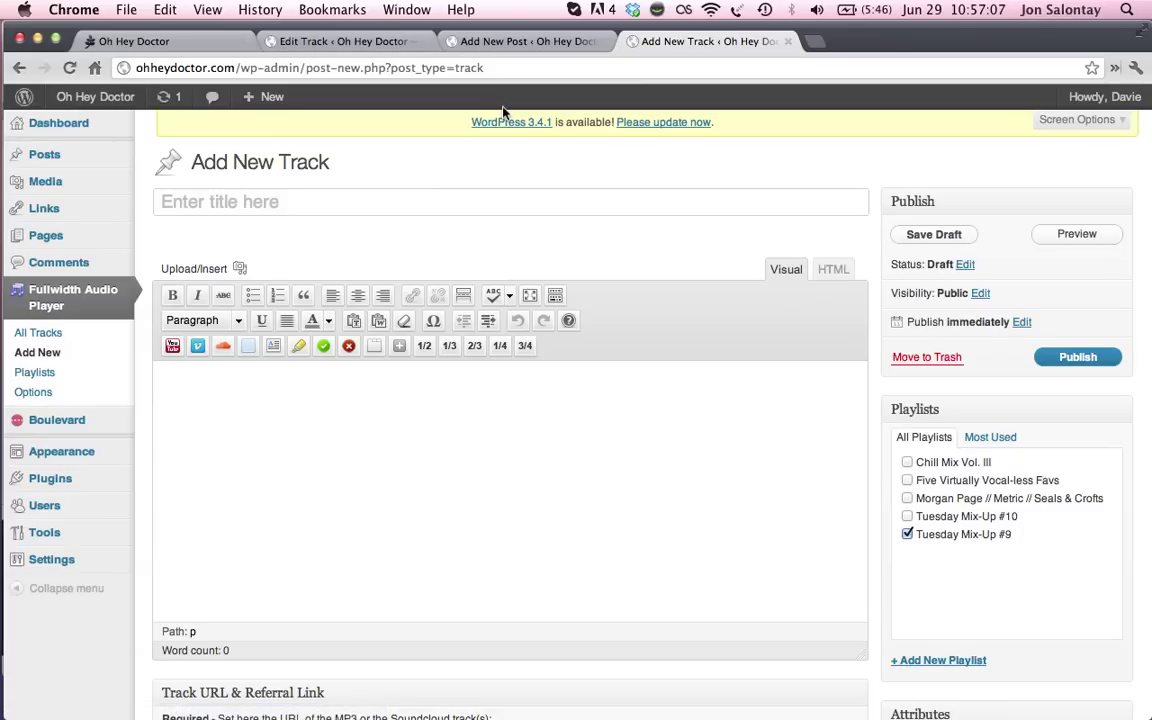
- Delete the track shortcode from the body of Sample Post - 1
click(455, 40)
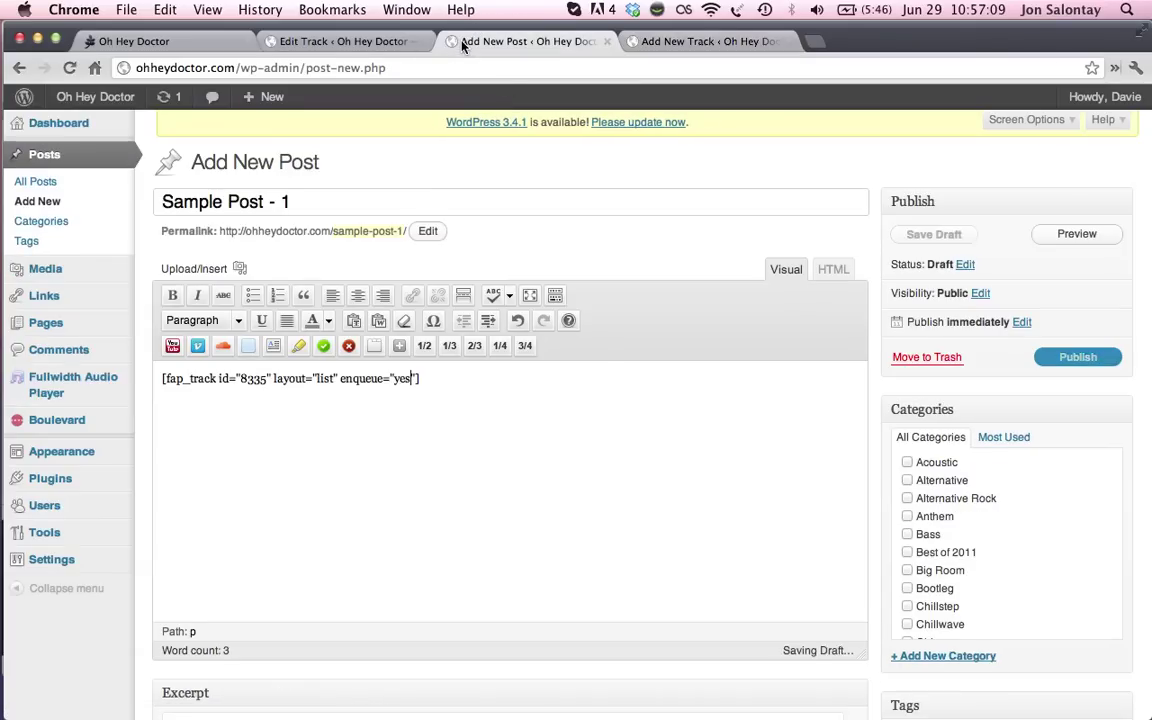
key(super+a)
key(BackSpace)
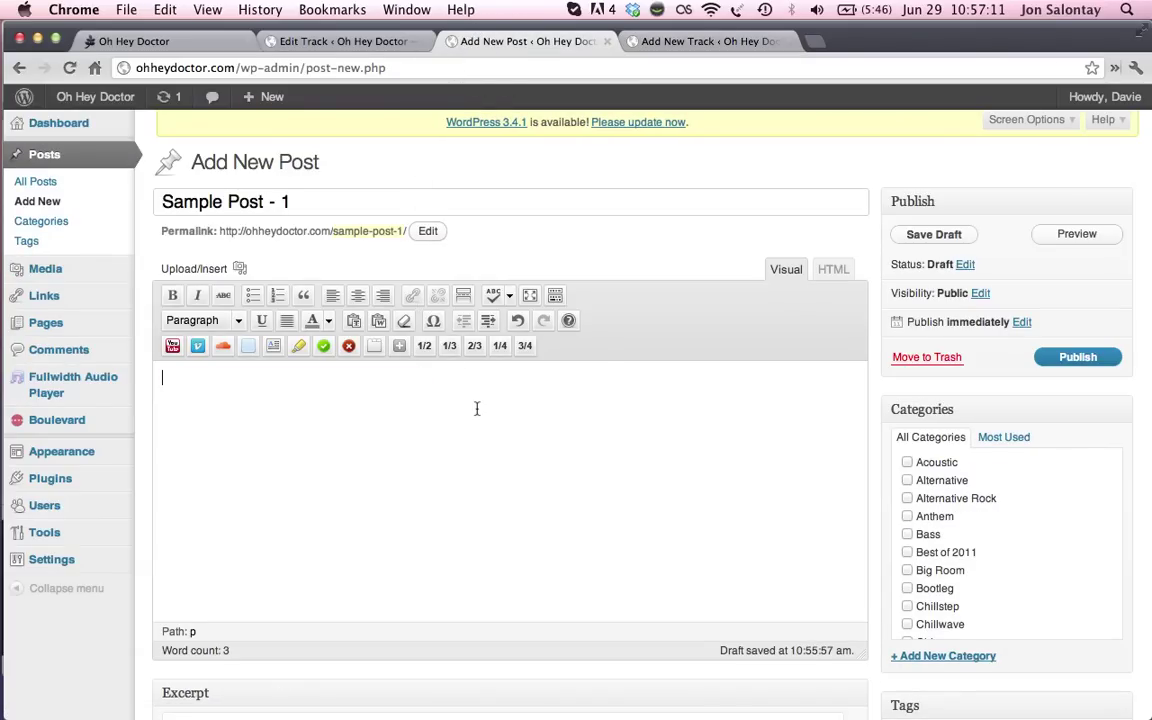
- Choose the Tuesday Mix-Up #9 playlist for the post and enable enqueueing the playlist into the player
scroll(688, 382, down, 10)
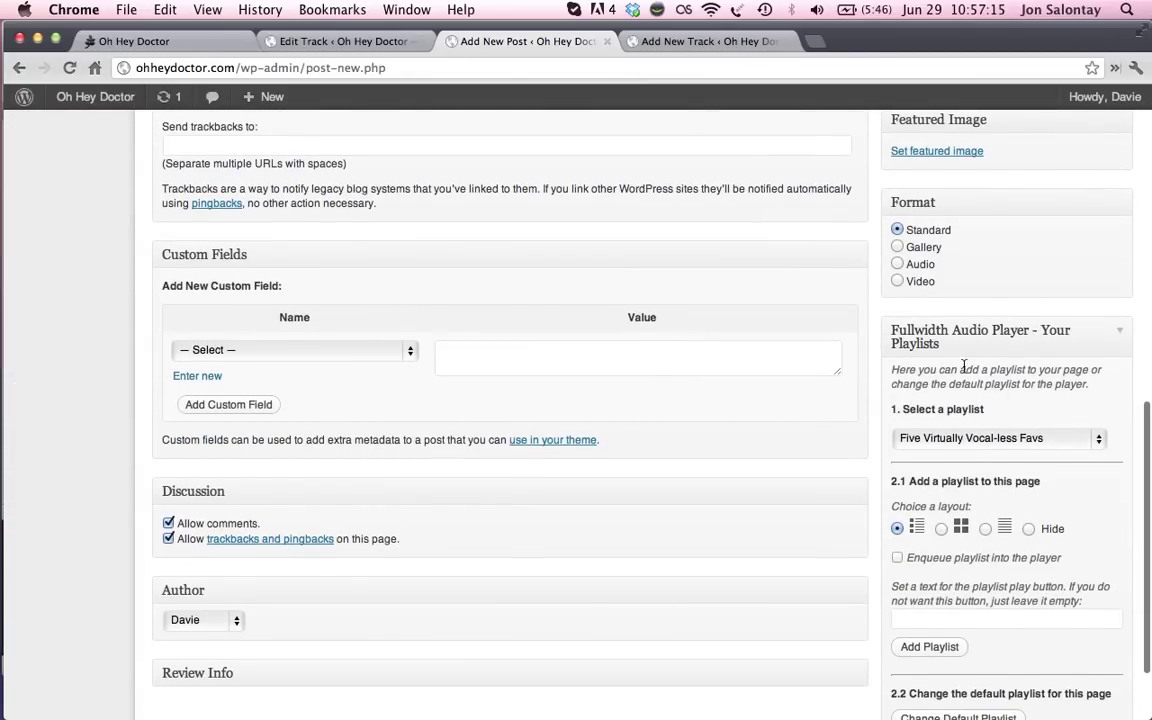
click(974, 440)
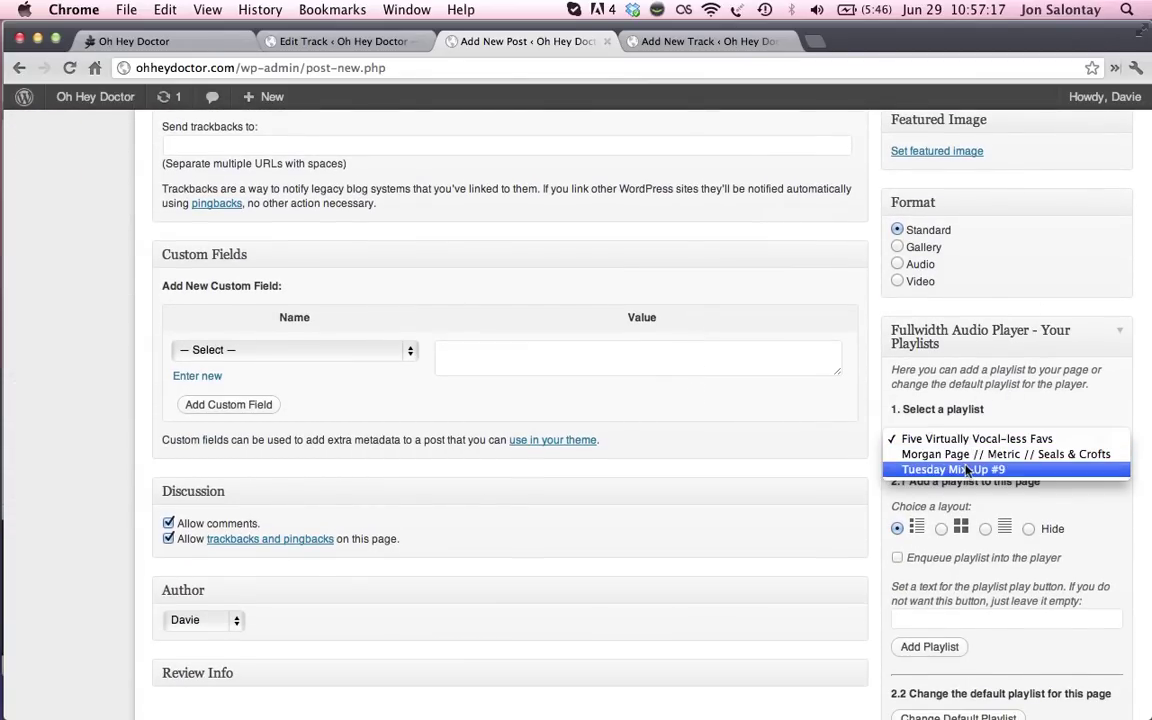
click(962, 470)
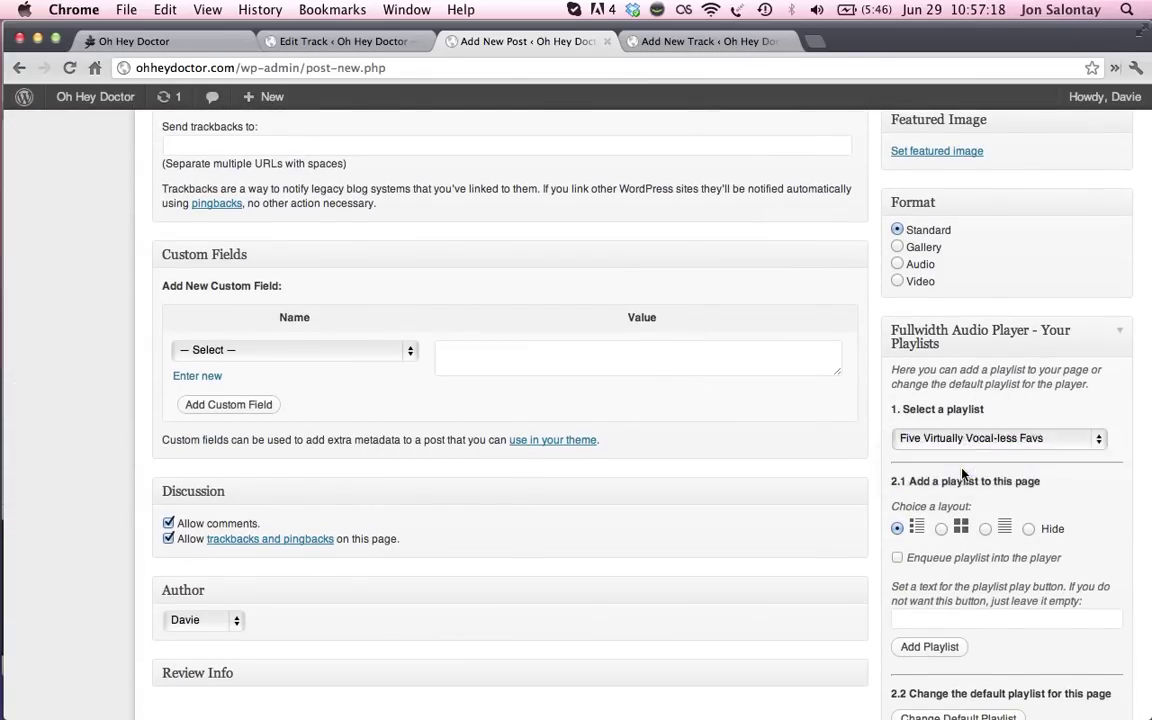
click(898, 558)
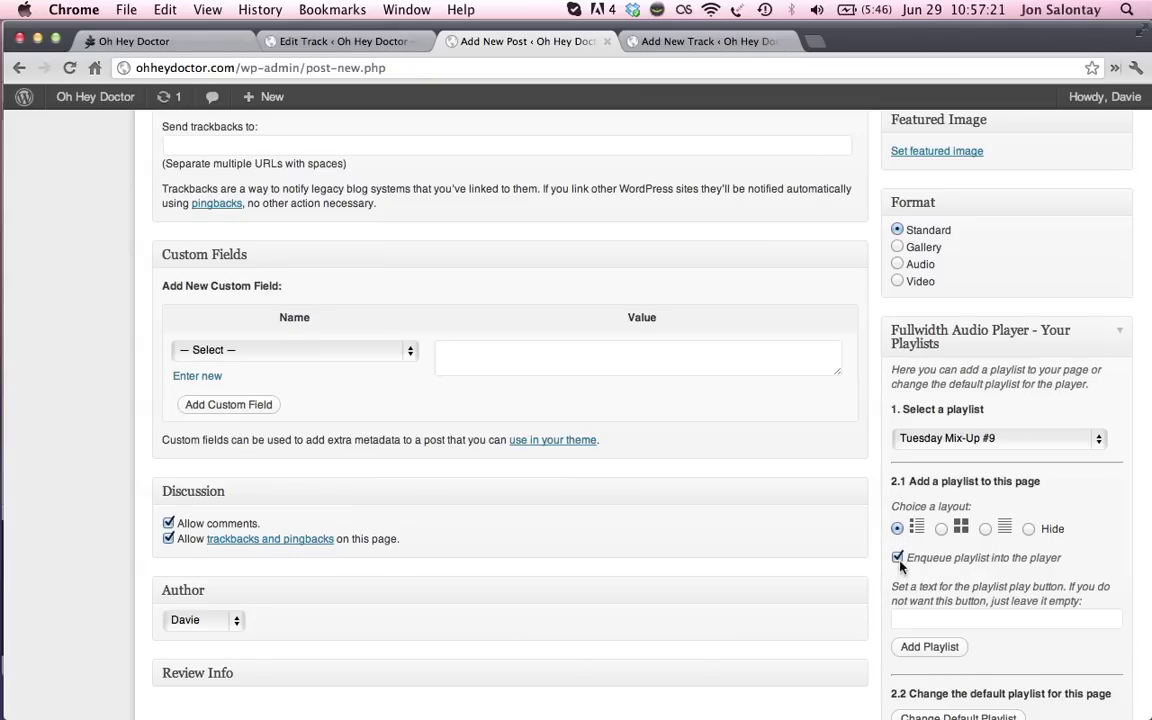
- Set the playlist play button text to "Play All Tracks" and add the playlist to the post
click(1020, 620)
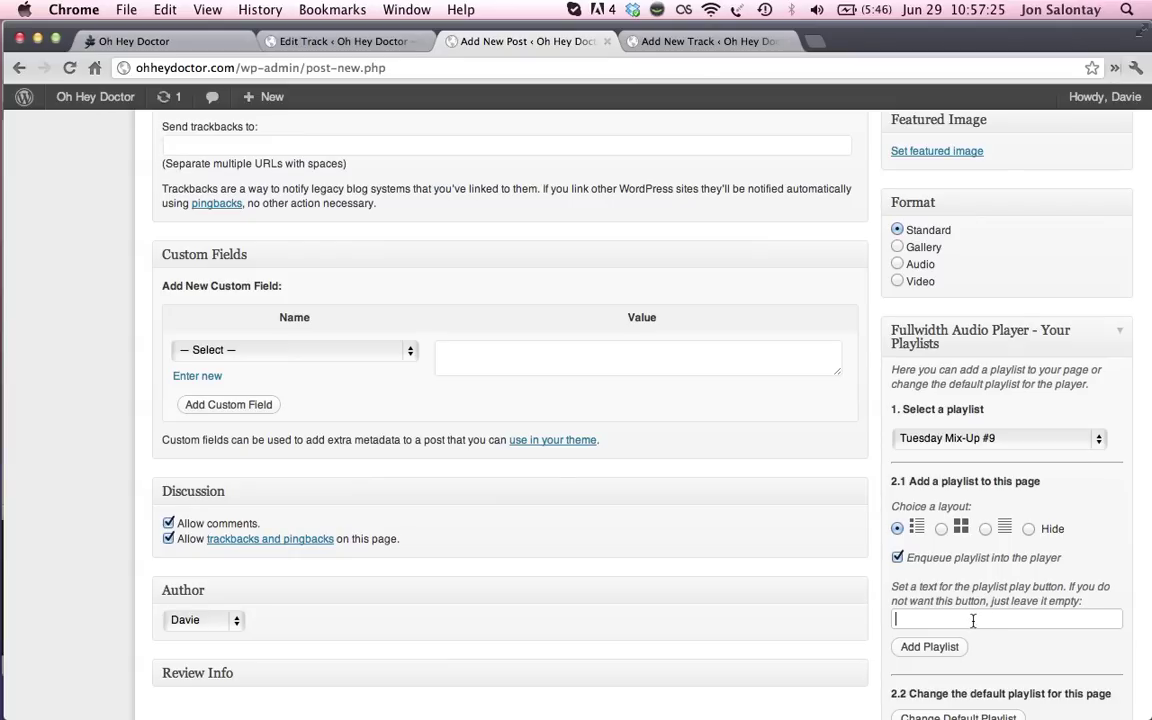
text(Play Al)
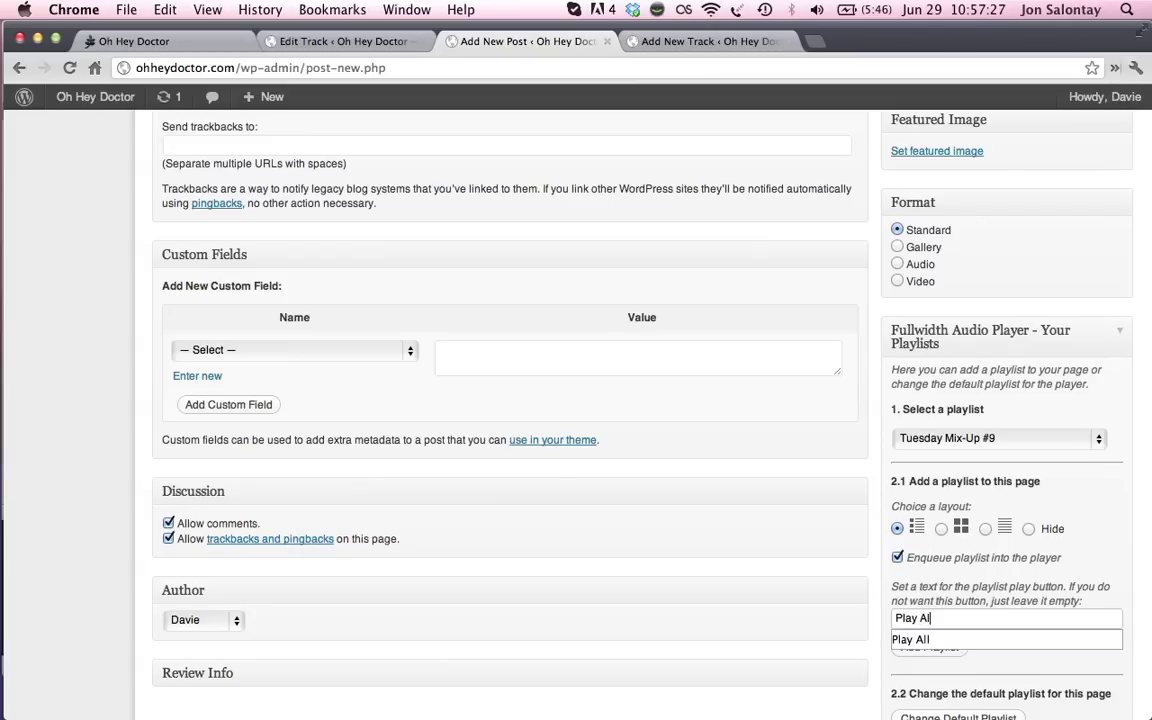
text(l Tracks)
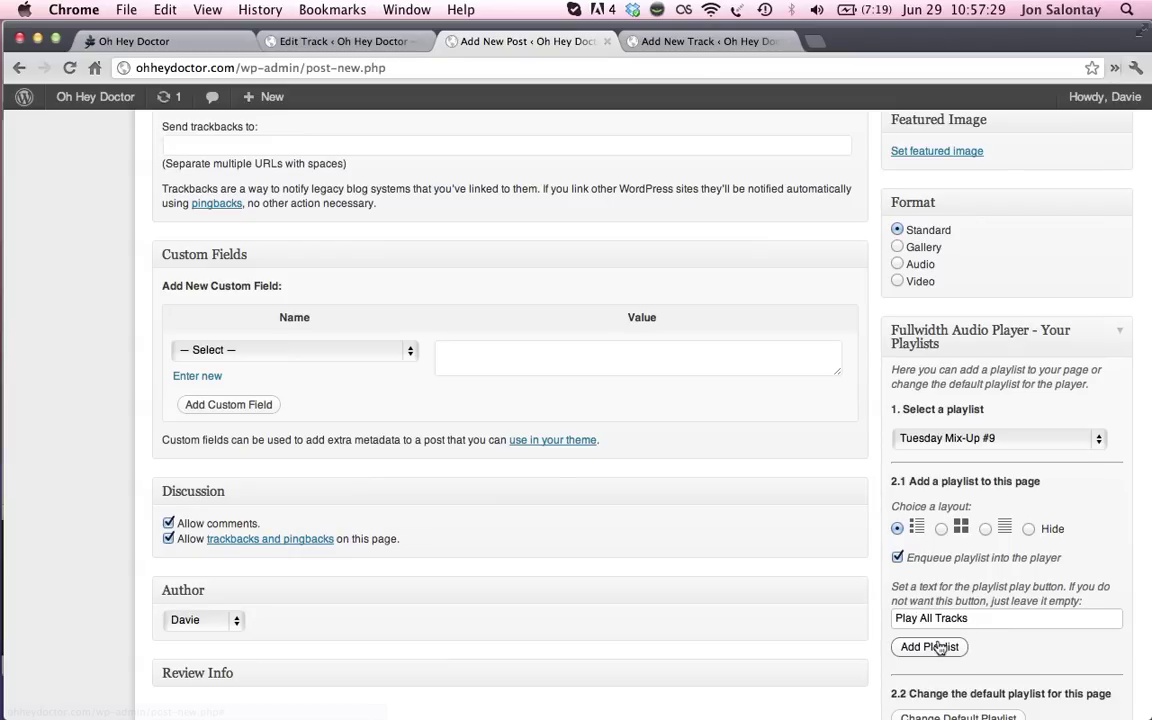
click(938, 647)
scroll(707, 480, up, 15)
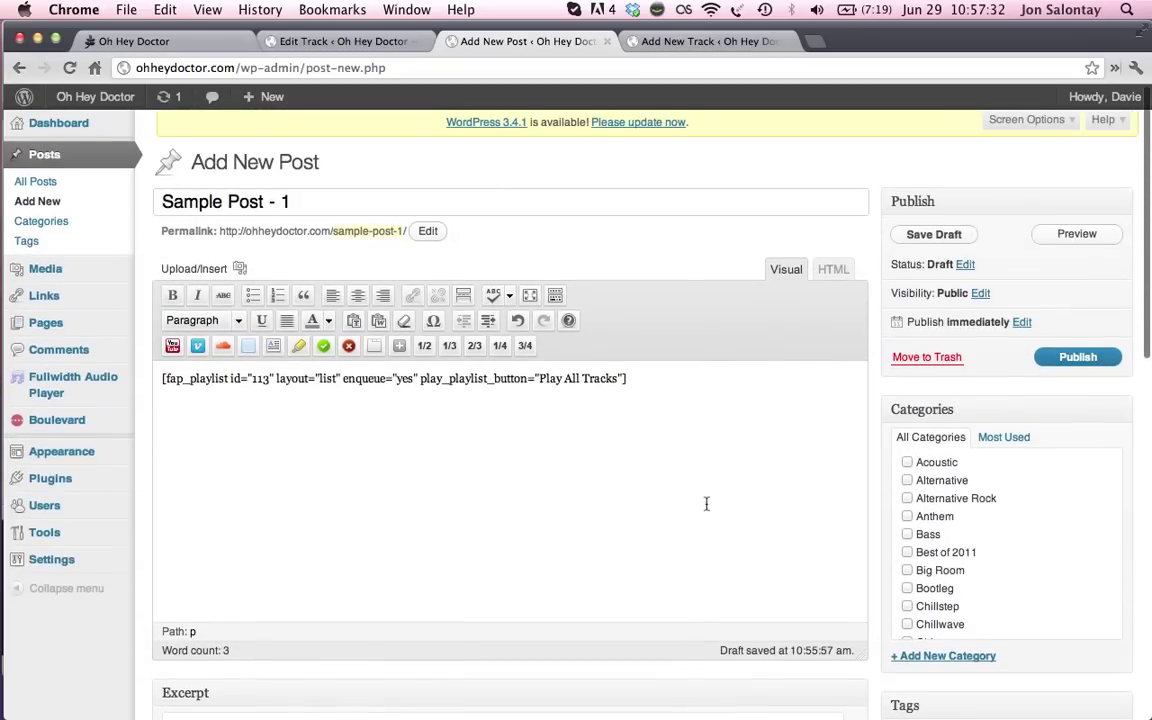
drag(634, 378, 96, 385)
click(672, 385)
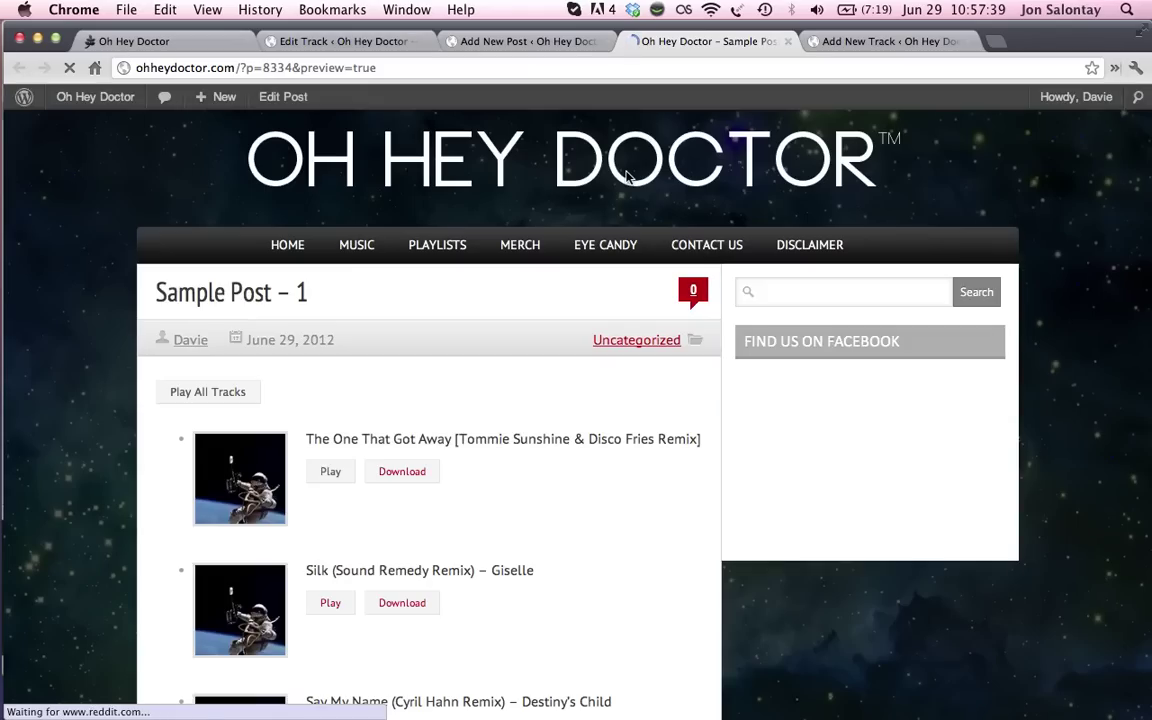
- Preview Sample Post - 1 and look through the tracks listed in its playlist
scroll(187, 432, down, 5)
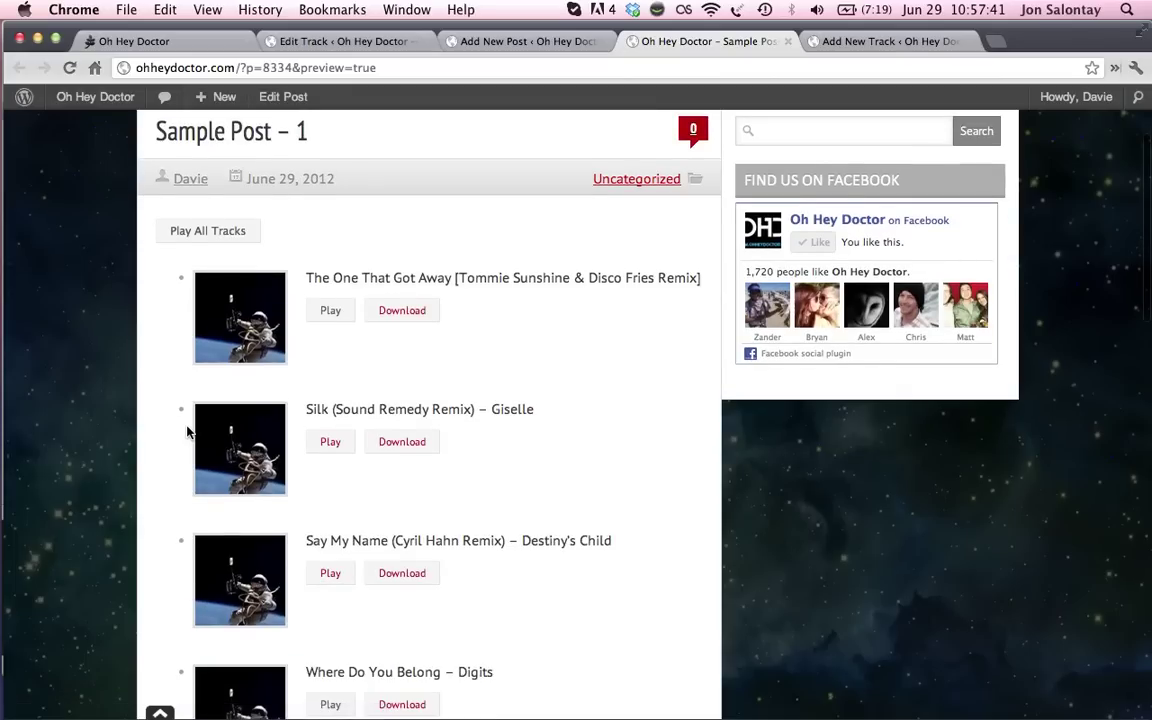
scroll(187, 432, down, 5)
scroll(187, 432, up, 4)
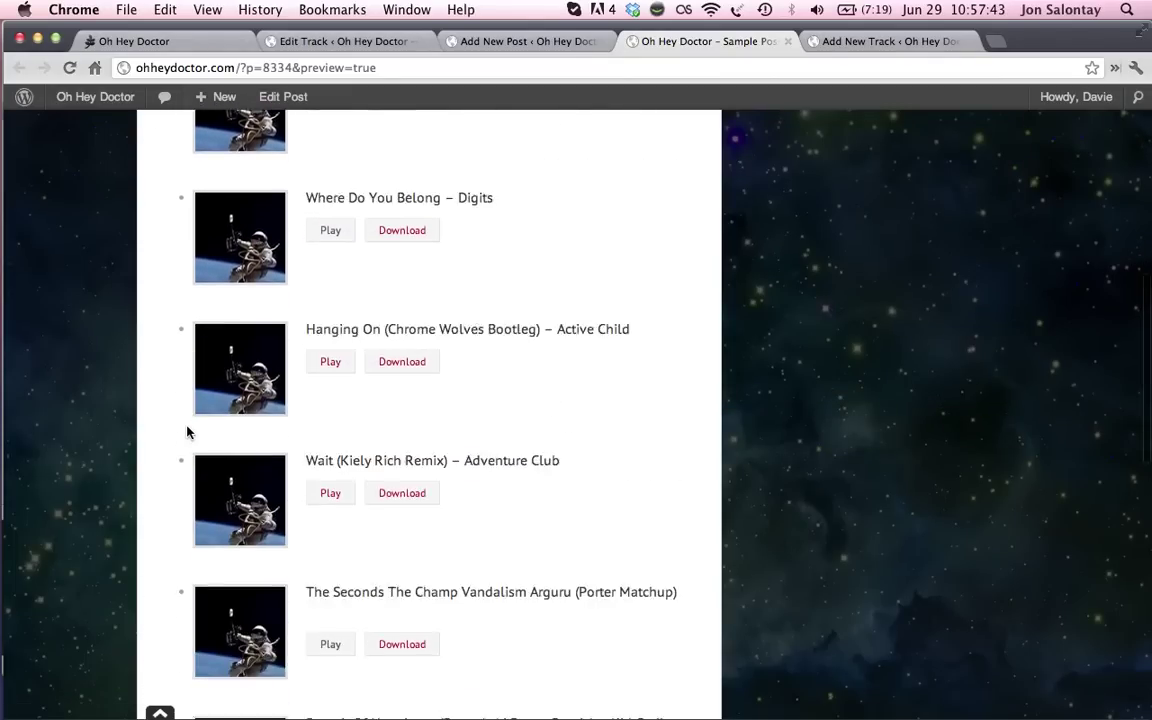
scroll(187, 432, down, 5)
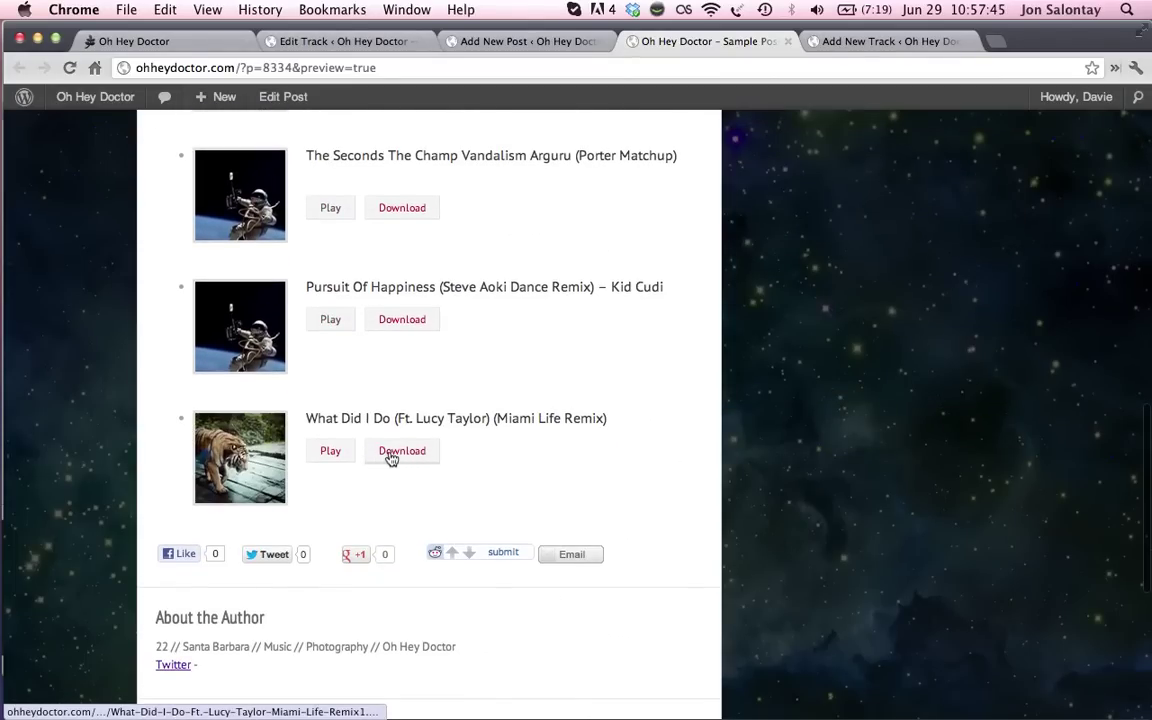
scroll(390, 452, up, 2)
scroll(390, 432, up, 7)
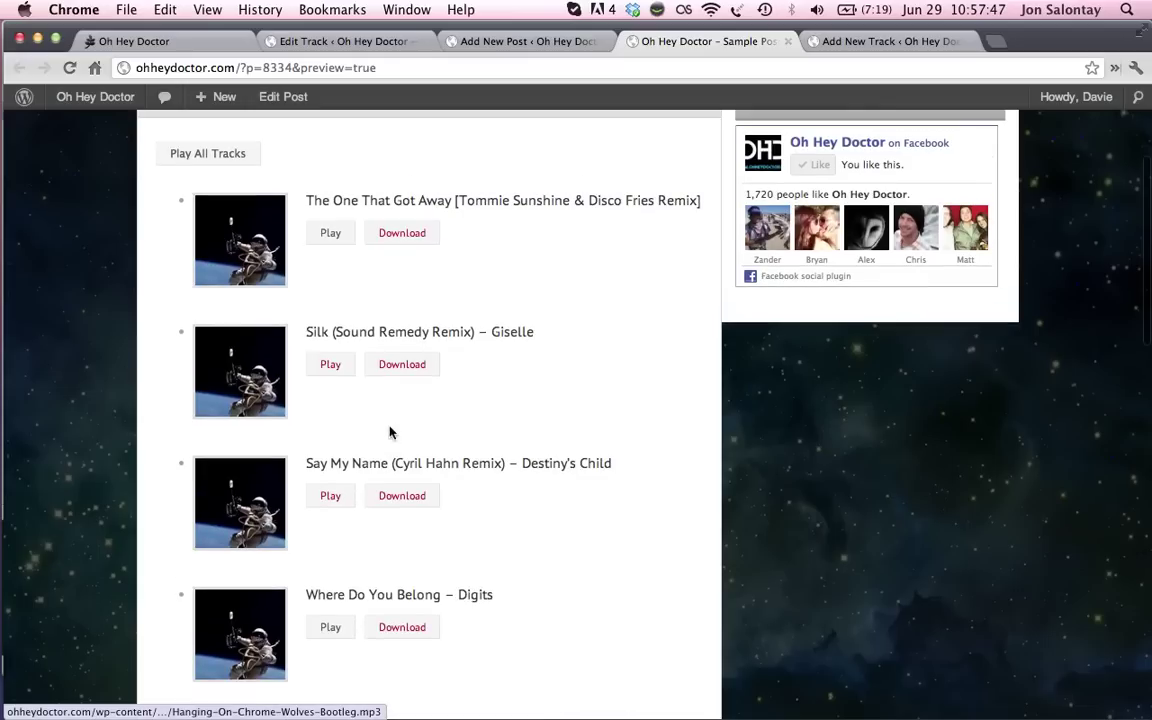
- Play "The One That Got Away" in the post preview at a lower volume, skipping forward three tracks before closing the preview
click(337, 233)
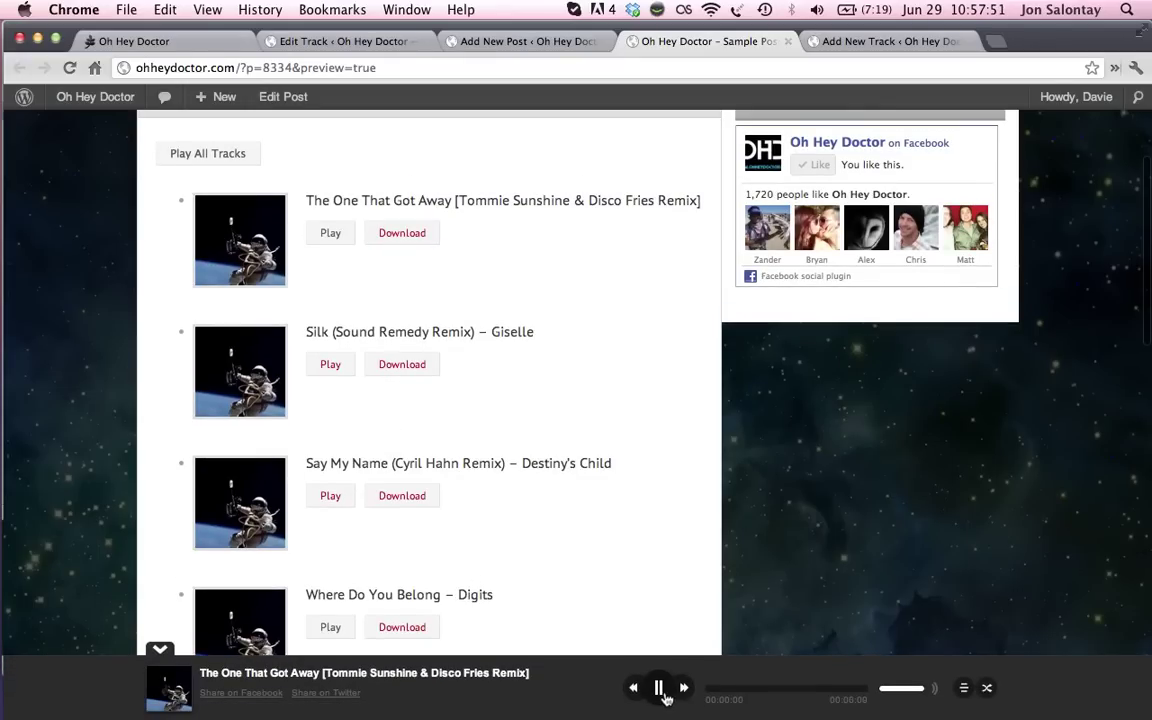
key(XF86AudioLowerVolume)
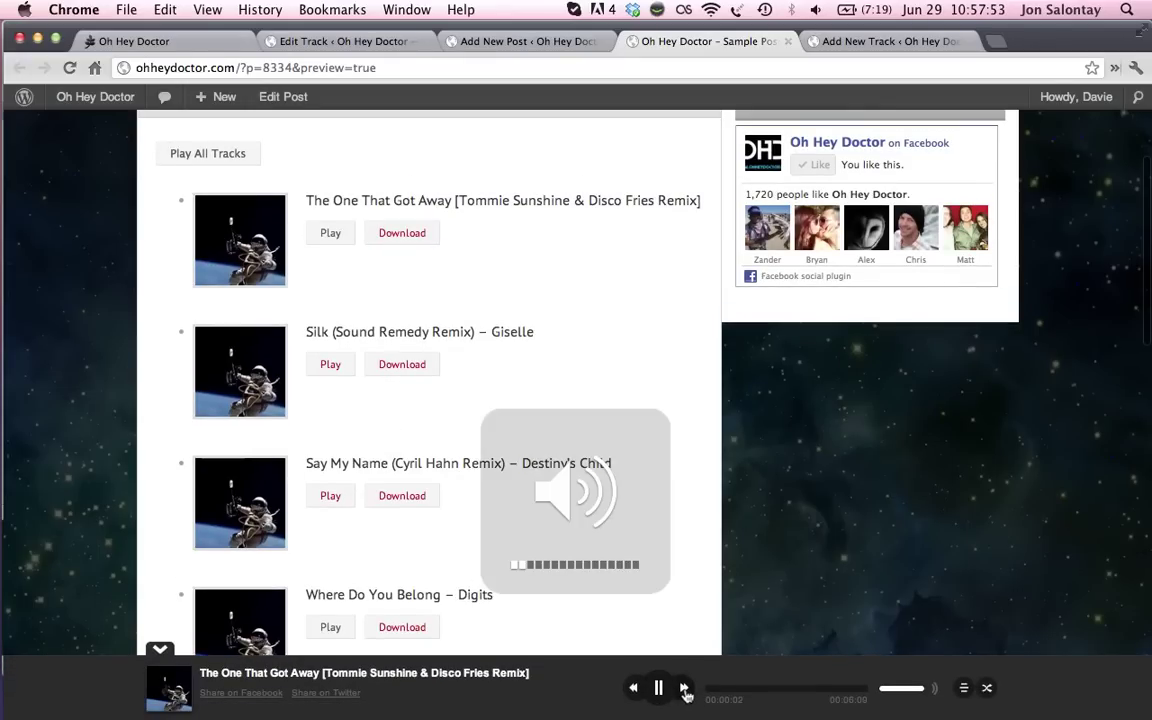
click(685, 688)
click(685, 688)
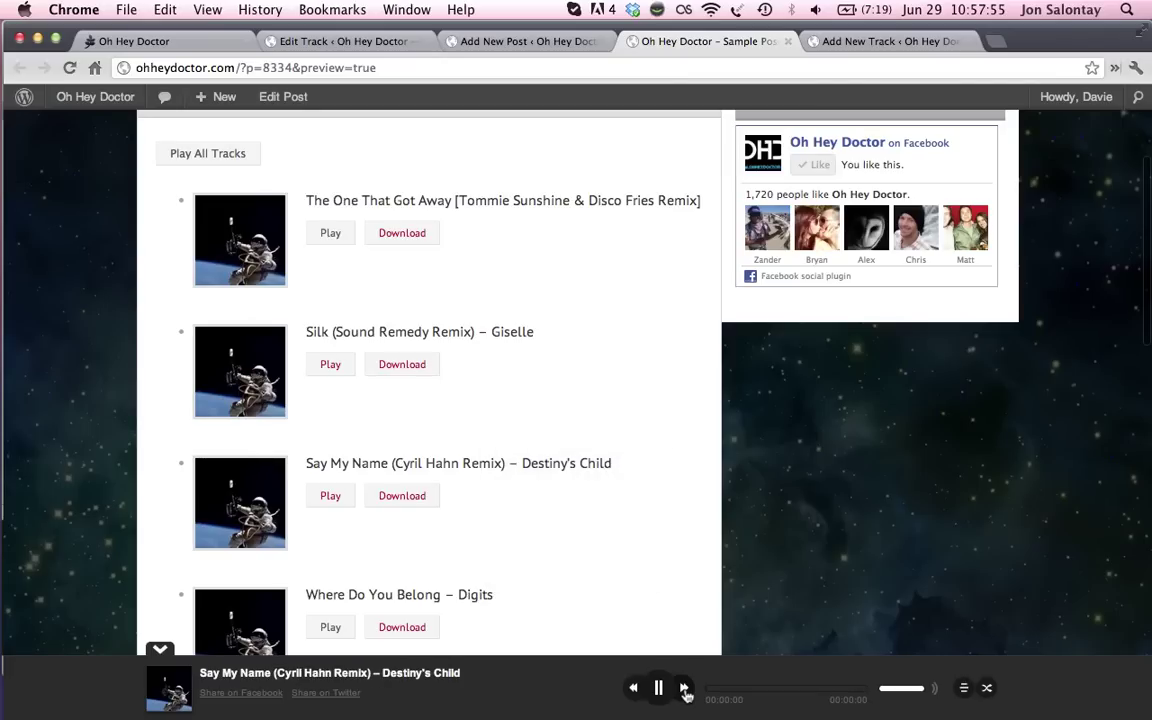
click(685, 688)
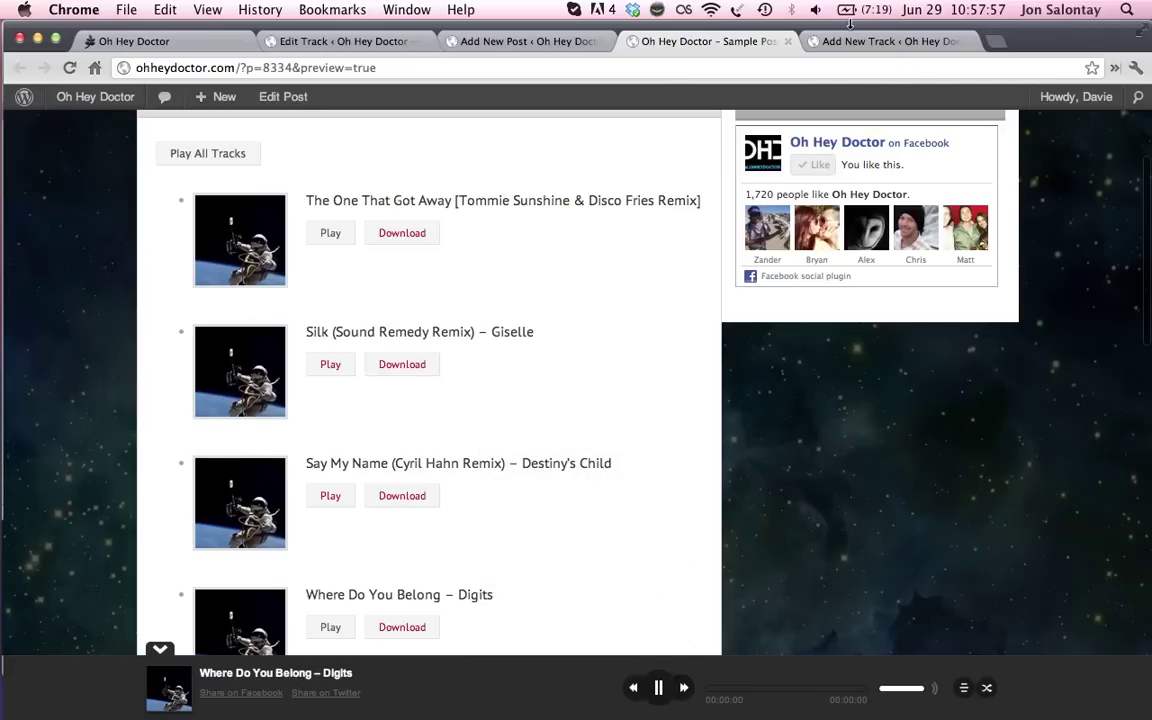
click(788, 42)
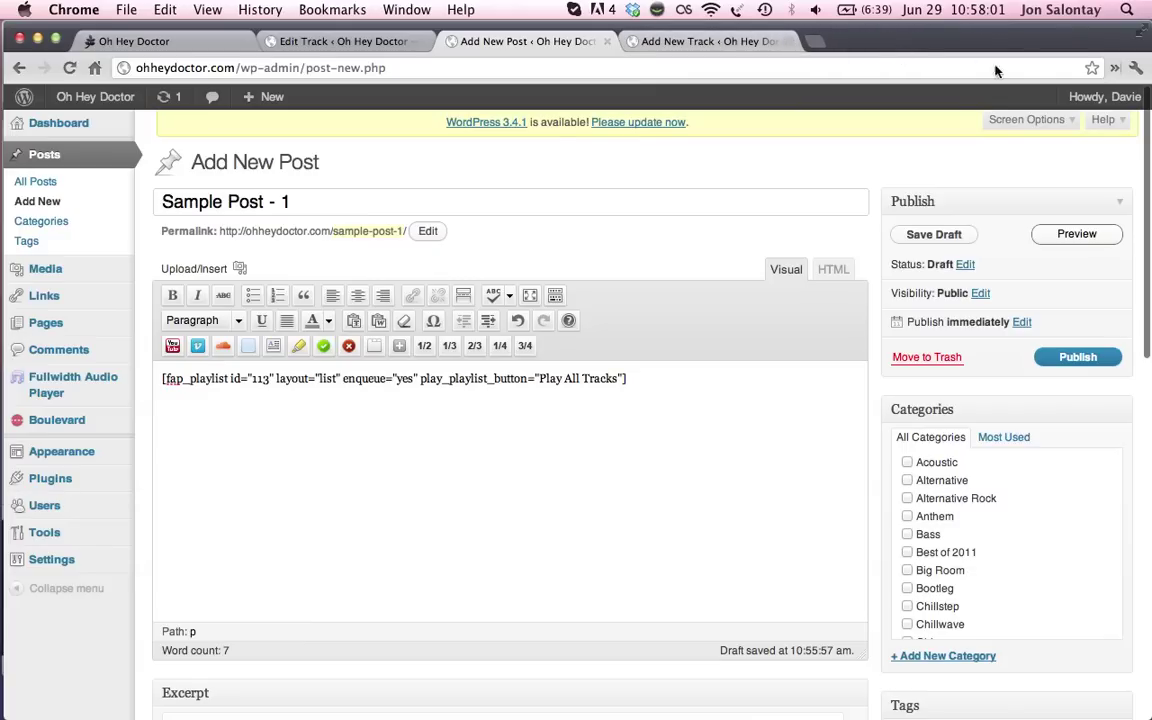